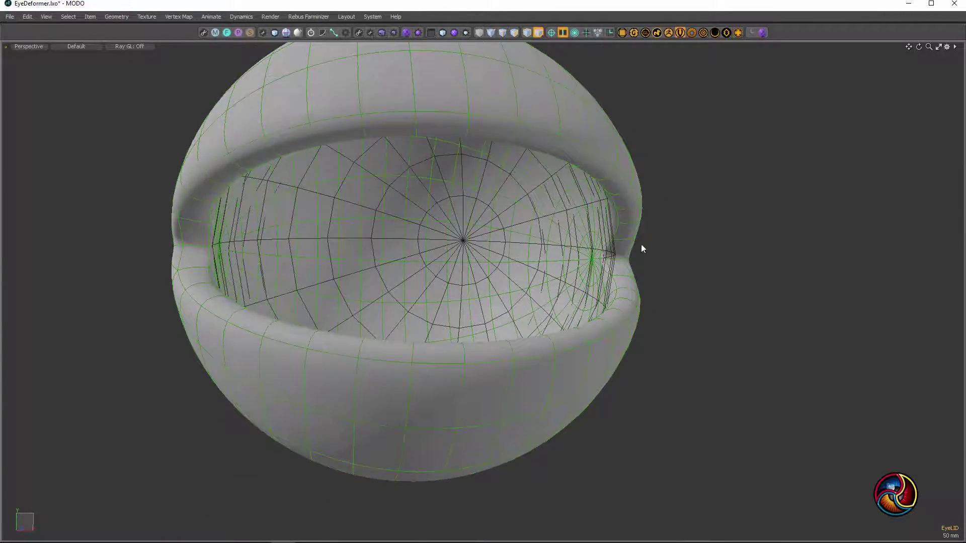
# - Select the EyeLID mesh and make inactive meshes display the same way as the active mesh in the viewport
pyautogui.click(588, 256)
pyautogui.scroll(-3, 652, 353)
pyautogui.keyDown('alt'); pyautogui.moveTo(464, 336); pyautogui.dragTo(583, 343); pyautogui.keyUp('alt')
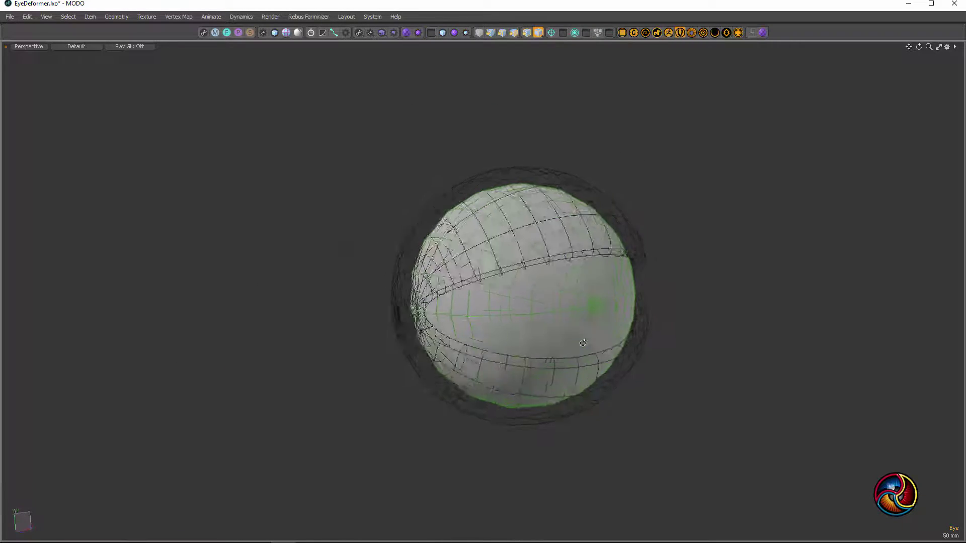
pyautogui.click(622, 218)
pyautogui.keyDown('alt'); pyautogui.moveTo(651, 328); pyautogui.dragTo(608, 196); pyautogui.keyUp('alt')
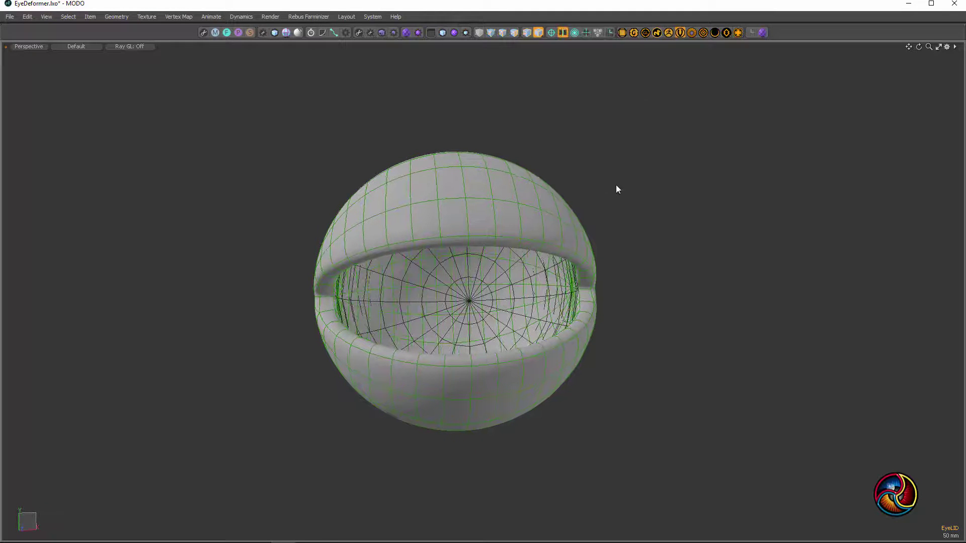
pyautogui.press('o')
pyautogui.click(621, 75)
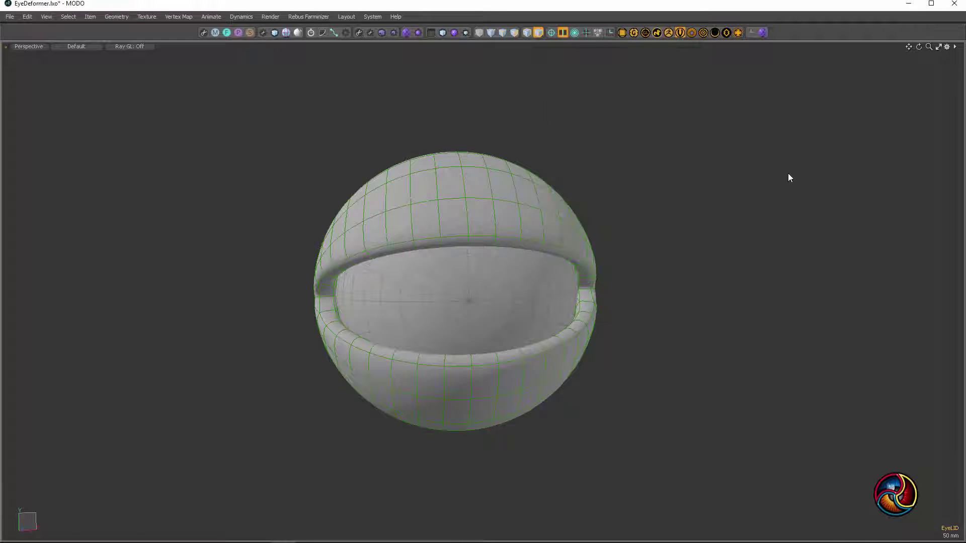
# - Show the scene's item list and make the EyeLidControl locator visible in the viewport
pyautogui.click(763, 32)
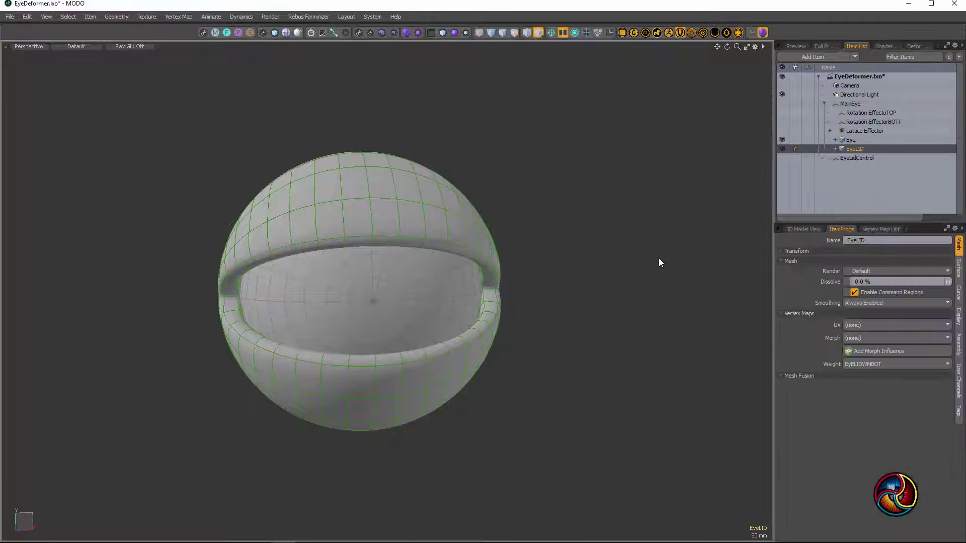
pyautogui.keyDown('alt'); pyautogui.moveTo(659, 263); pyautogui.dragTo(587, 304); pyautogui.keyUp('alt')
pyautogui.scroll(-1, 613, 293)
pyautogui.click(782, 158)
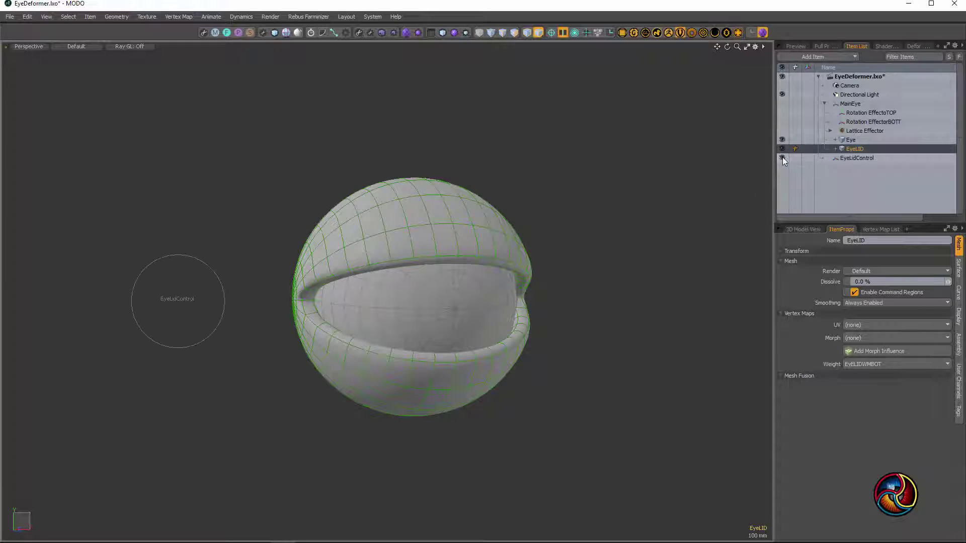
pyautogui.keyDown('alt'); pyautogui.moveTo(582, 371); pyautogui.dragTo(540, 355); pyautogui.keyUp('alt')
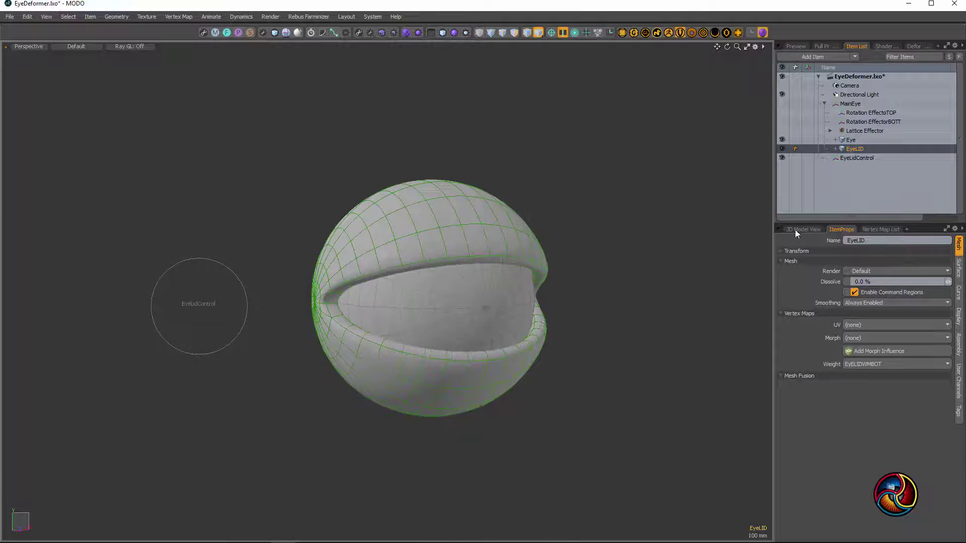
# - Make the Lattice Effector visible and view its cage around the eye
pyautogui.click(782, 131)
pyautogui.scroll(-3, 629, 279)
pyautogui.keyDown('alt'); pyautogui.moveTo(611, 286); pyautogui.dragTo(368, 354); pyautogui.keyUp('alt')
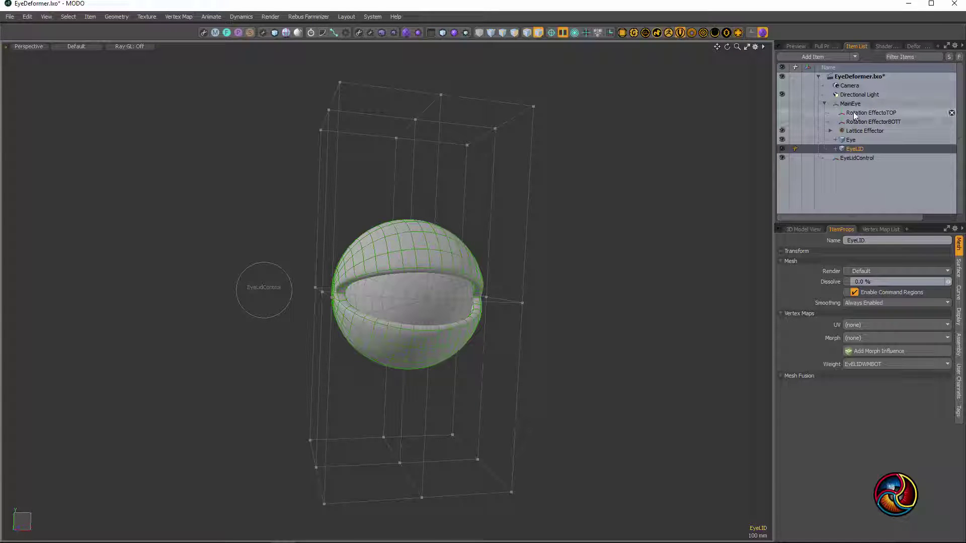
pyautogui.keyDown('alt'); pyautogui.moveTo(288, 343); pyautogui.dragTo(424, 234); pyautogui.keyUp('alt')
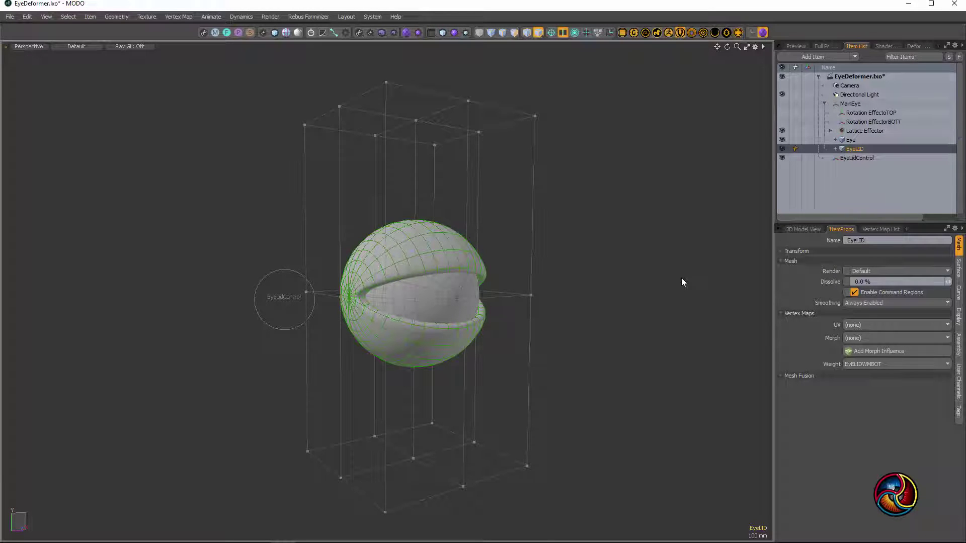
# - Enable deformers in the 3D viewport's drawing and control properties
pyautogui.press('o')
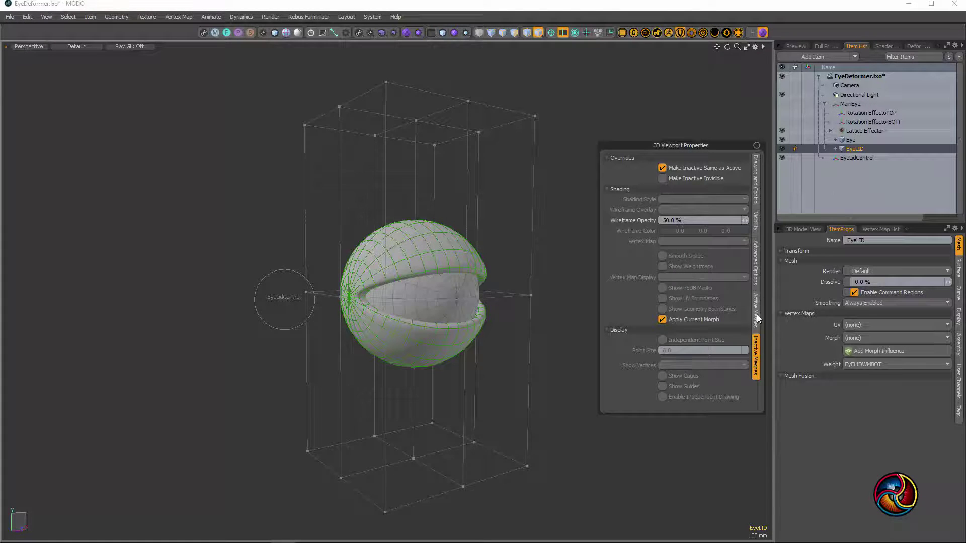
pyautogui.click(755, 171)
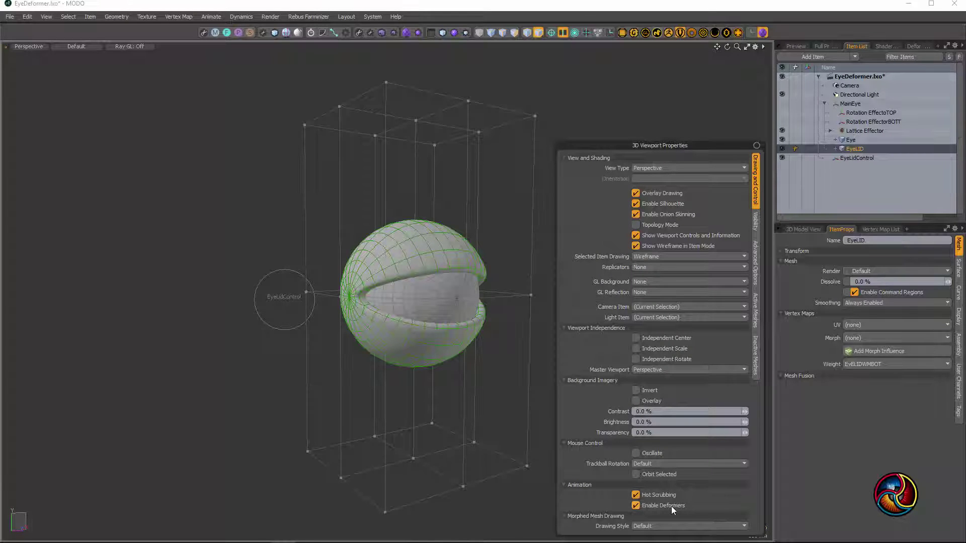
pyautogui.click(671, 506)
pyautogui.keyDown('alt'); pyautogui.moveTo(612, 297); pyautogui.dragTo(495, 366); pyautogui.keyUp('alt')
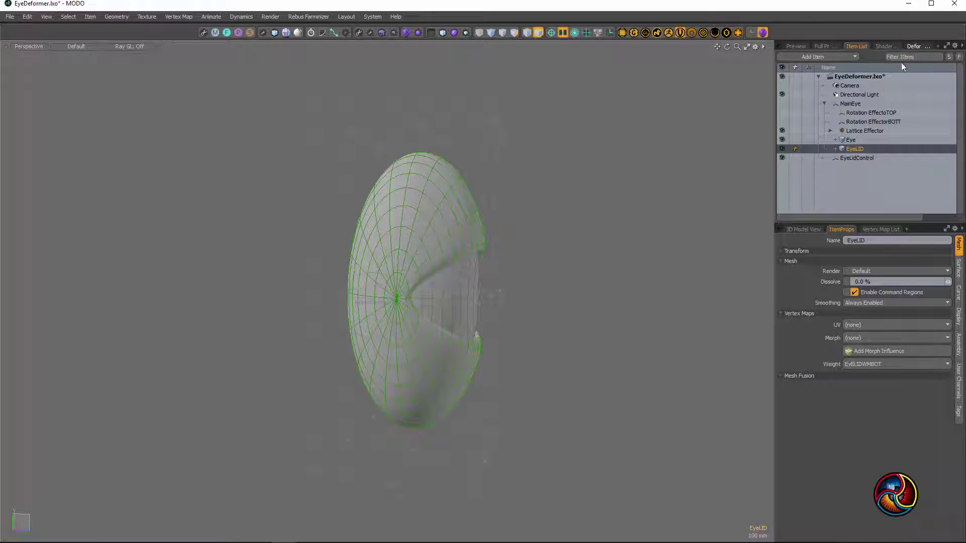
# - Inspect the Lattice deformer's geometry in the deformer list, checking its EyeLID and Eye entries
pyautogui.click(914, 46)
pyautogui.click(826, 77)
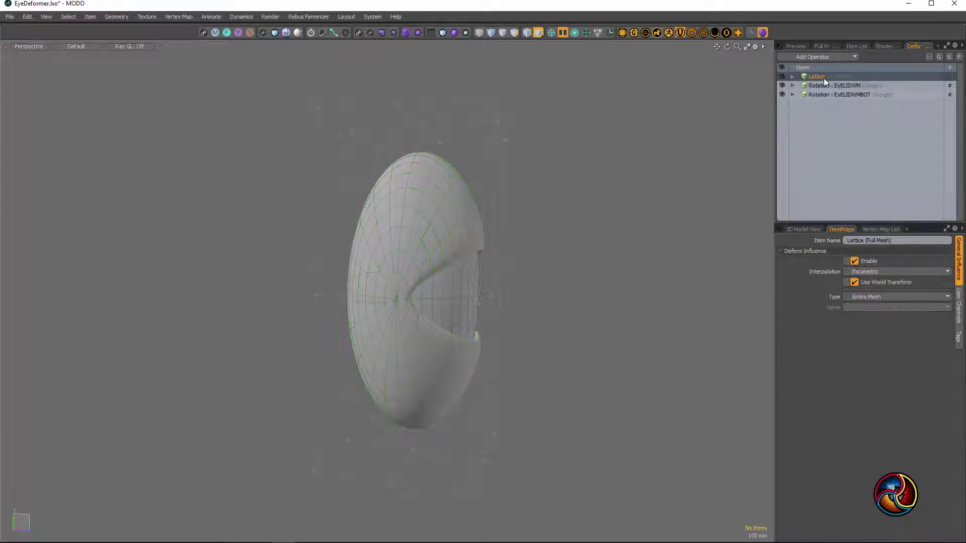
pyautogui.click(793, 76)
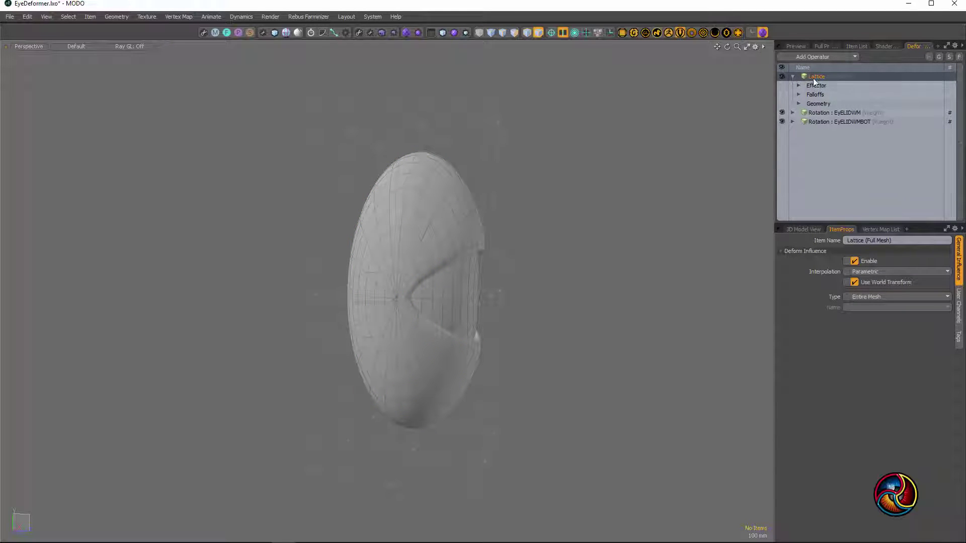
pyautogui.click(800, 104)
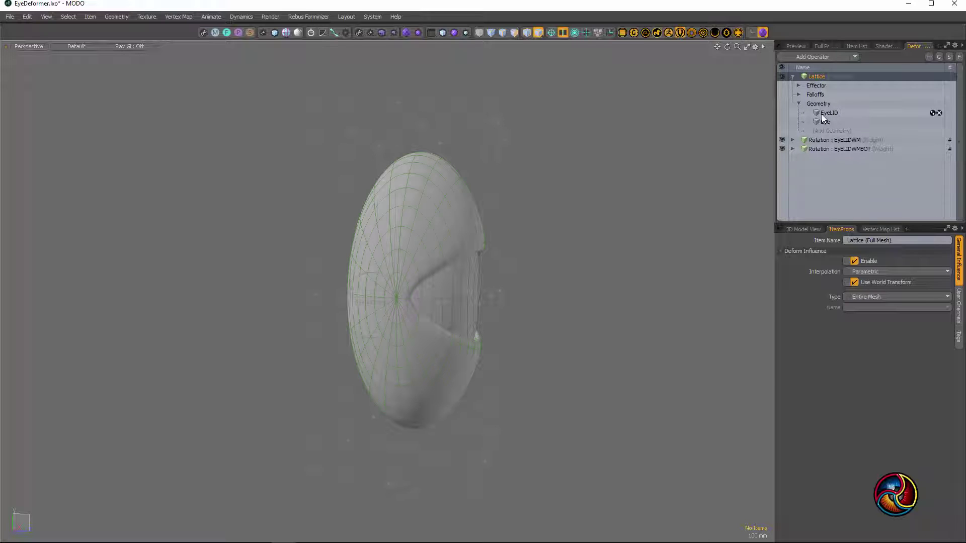
pyautogui.click(823, 115)
pyautogui.click(822, 121)
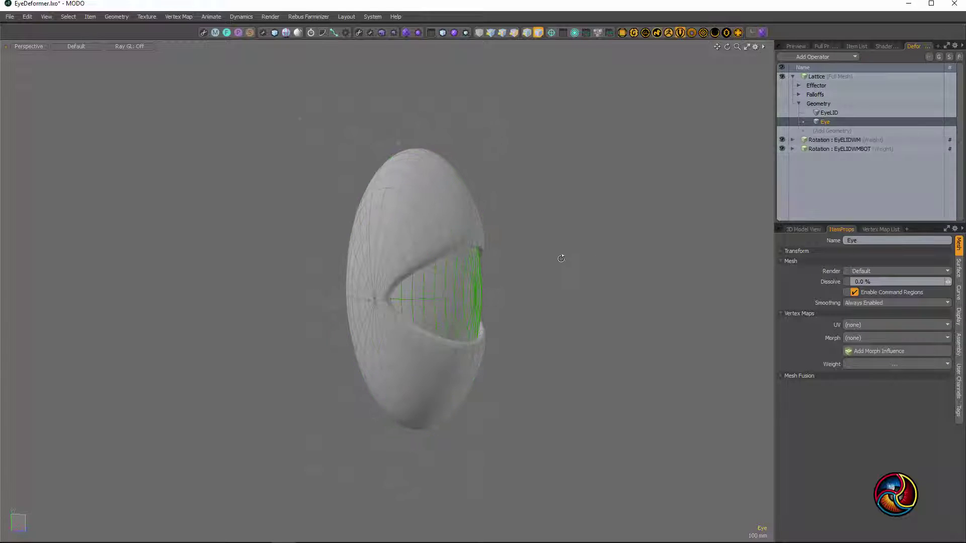
pyautogui.click(793, 77)
# - Clear the selection and examine the lattice-deformed eye and eyelids from several angles
pyautogui.keyDown('alt'); pyautogui.moveTo(614, 285); pyautogui.dragTo(547, 336); pyautogui.keyUp('alt')
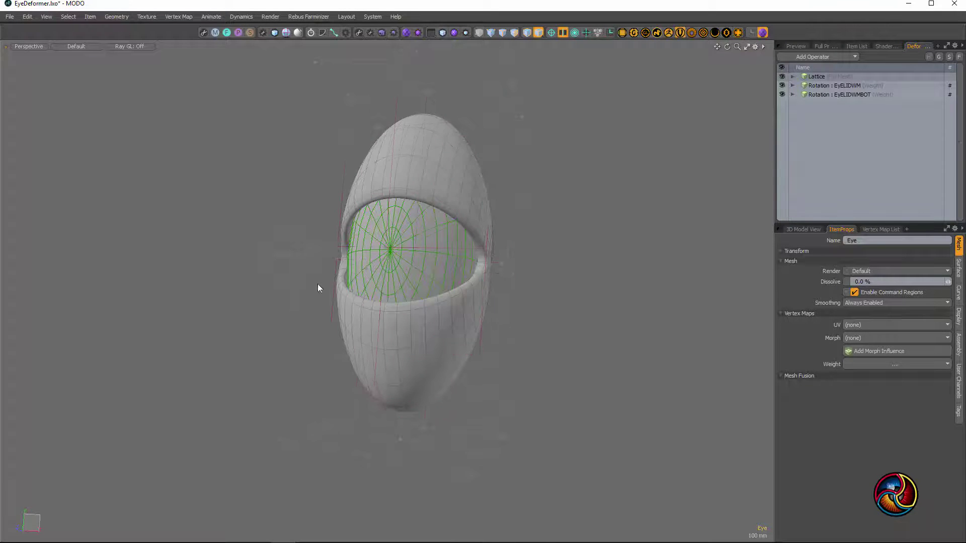
pyautogui.keyDown('alt'); pyautogui.moveTo(319, 287); pyautogui.dragTo(520, 356); pyautogui.keyUp('alt')
pyautogui.keyDown('alt'); pyautogui.moveTo(654, 322); pyautogui.dragTo(530, 347); pyautogui.keyUp('alt')
pyautogui.scroll(-3, 548, 329)
pyautogui.keyDown('alt'); pyautogui.moveTo(436, 327); pyautogui.dragTo(543, 358); pyautogui.keyUp('alt')
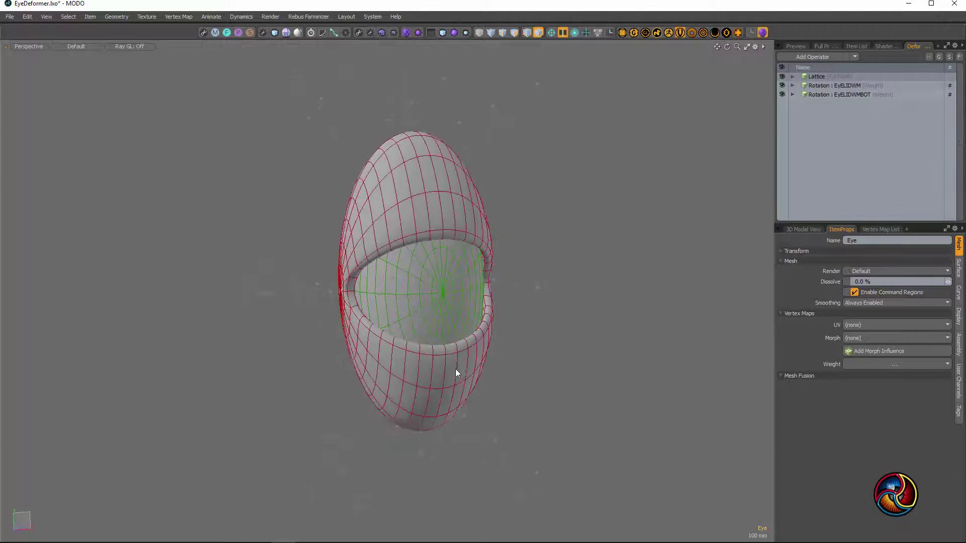
pyautogui.keyDown('alt'); pyautogui.moveTo(396, 281); pyautogui.dragTo(529, 322); pyautogui.keyUp('alt')
pyautogui.click(608, 337)
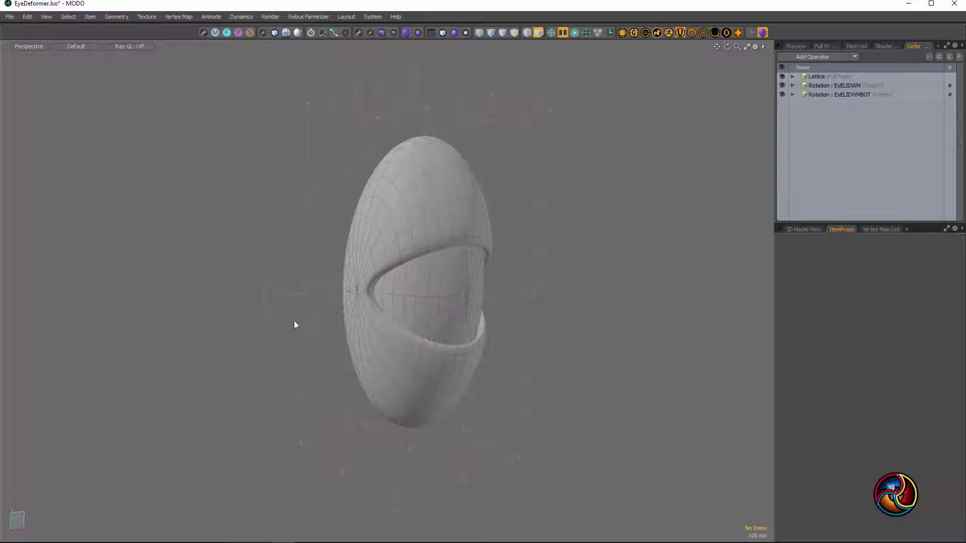
pyautogui.keyDown('alt'); pyautogui.moveTo(661, 337); pyautogui.dragTo(554, 332); pyautogui.keyUp('alt')
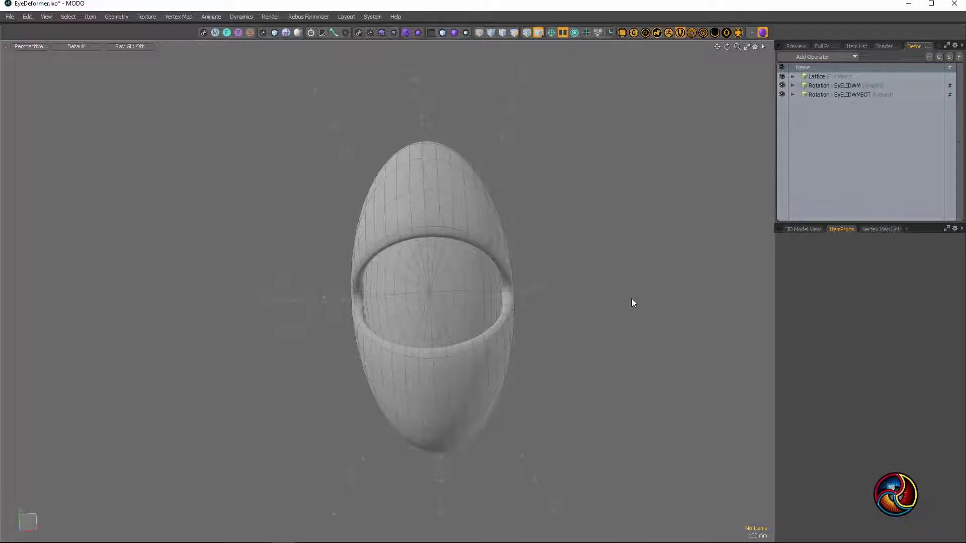
pyautogui.keyDown('alt'); pyautogui.moveTo(631, 302); pyautogui.dragTo(538, 352); pyautogui.keyUp('alt')
pyautogui.keyDown('alt'); pyautogui.moveTo(438, 288); pyautogui.dragTo(604, 217); pyautogui.keyUp('alt')
pyautogui.scroll(4, 476, 296)
pyautogui.scroll(-3, 524, 346)
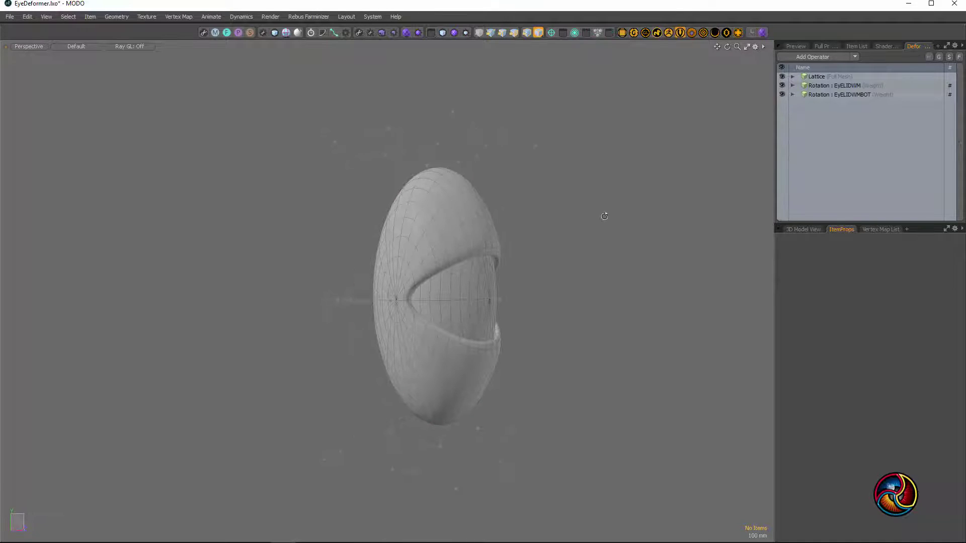
# - Hide the Lattice Effector in the scene's item list
pyautogui.click(857, 46)
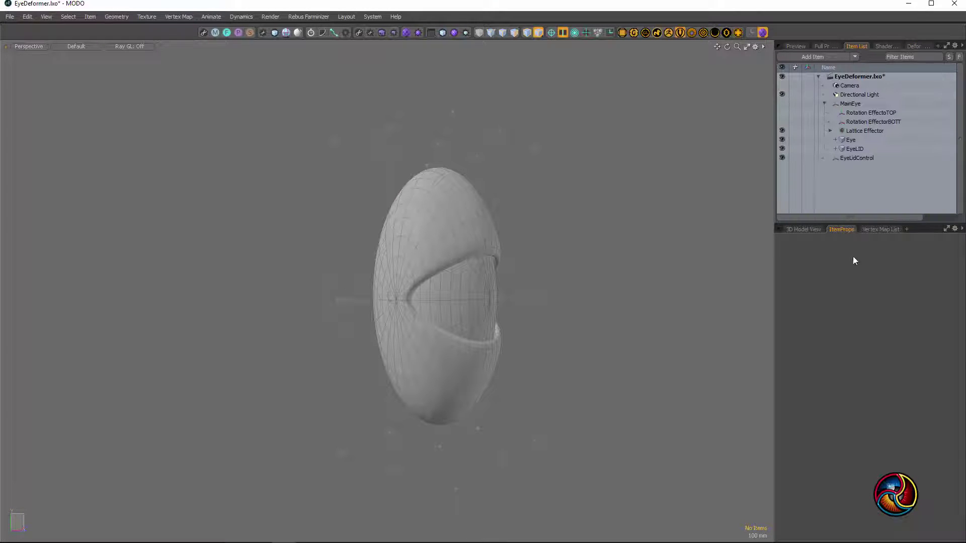
pyautogui.click(782, 131)
pyautogui.keyDown('alt'); pyautogui.moveTo(594, 264); pyautogui.dragTo(354, 326); pyautogui.keyUp('alt')
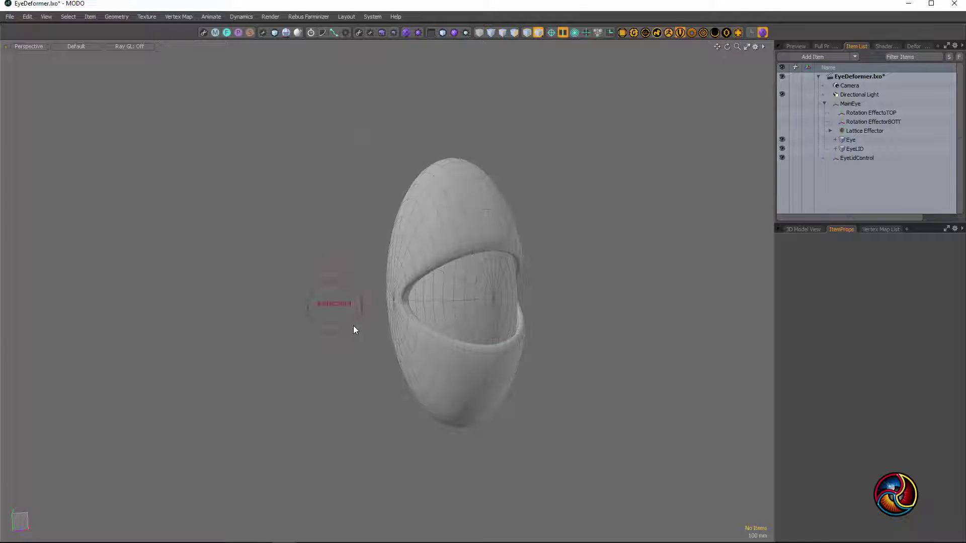
# - Select the EyeLidControl locator, bring up its user channels and keep them open beside the eye
pyautogui.click(353, 330)
pyautogui.moveTo(225, 147); pyautogui.dragTo(266, 251)
pyautogui.click(301, 250)
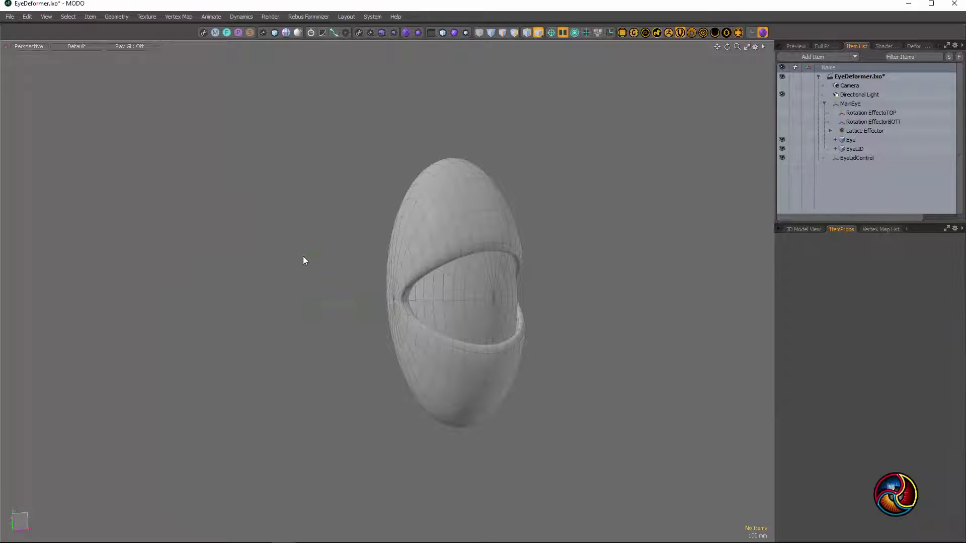
pyautogui.click(332, 281)
pyautogui.click(327, 302)
pyautogui.click(327, 288)
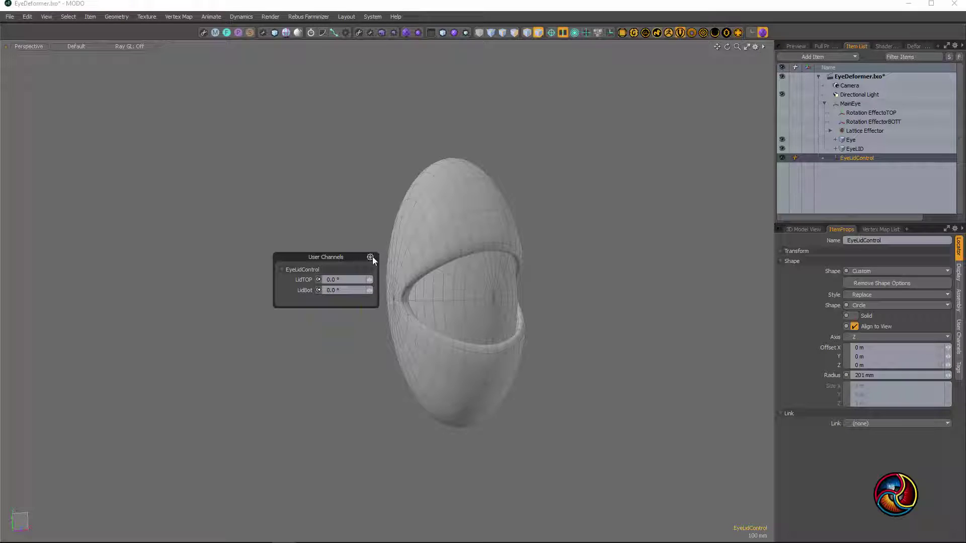
pyautogui.moveTo(348, 248); pyautogui.dragTo(297, 170)
# - Close the eyelids by setting EyeLidControl's LidTOP to about 22.5° and LidBot to about -19.4°
pyautogui.keyDown('alt'); pyautogui.moveTo(559, 330); pyautogui.dragTo(347, 215); pyautogui.keyUp('alt')
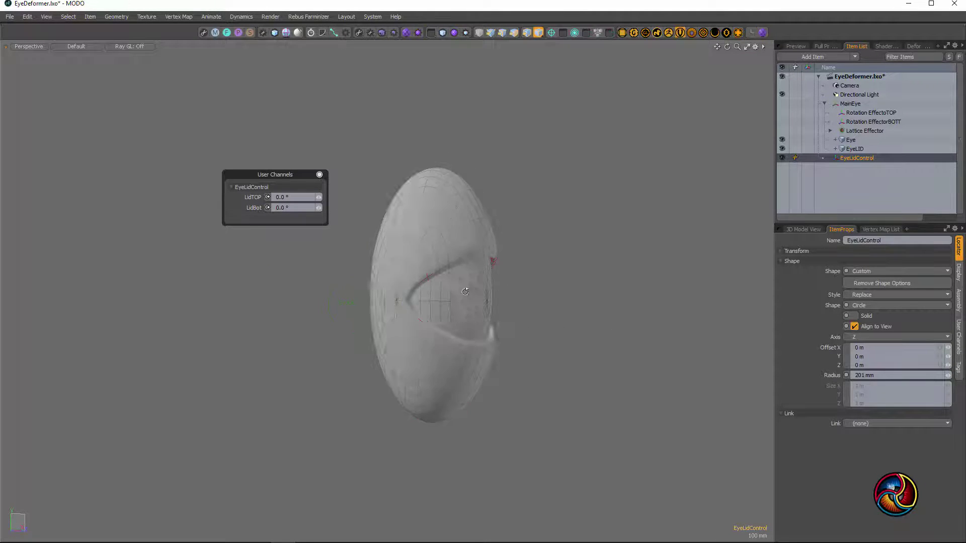
pyautogui.keyDown('alt'); pyautogui.moveTo(465, 292); pyautogui.dragTo(530, 305); pyautogui.keyUp('alt')
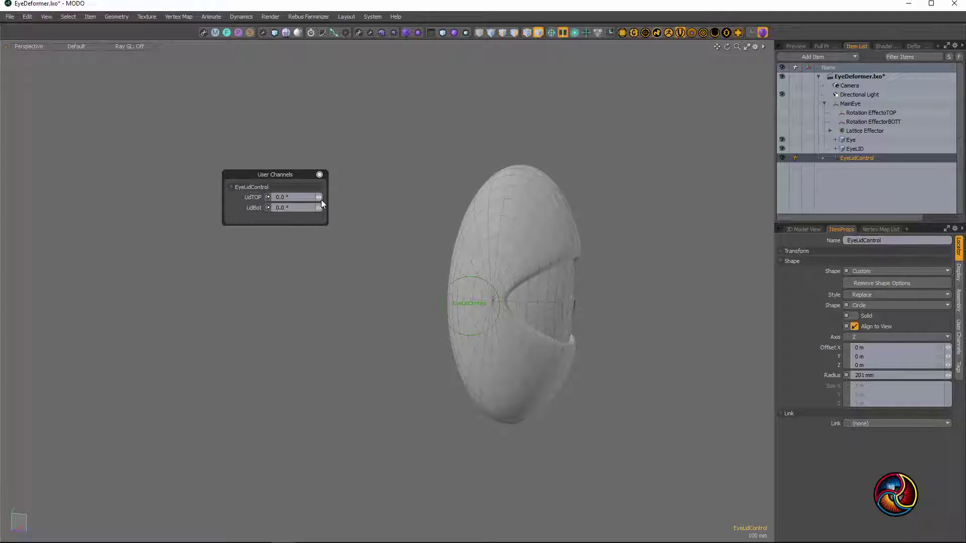
pyautogui.moveTo(319, 198); pyautogui.dragTo(321, 207)
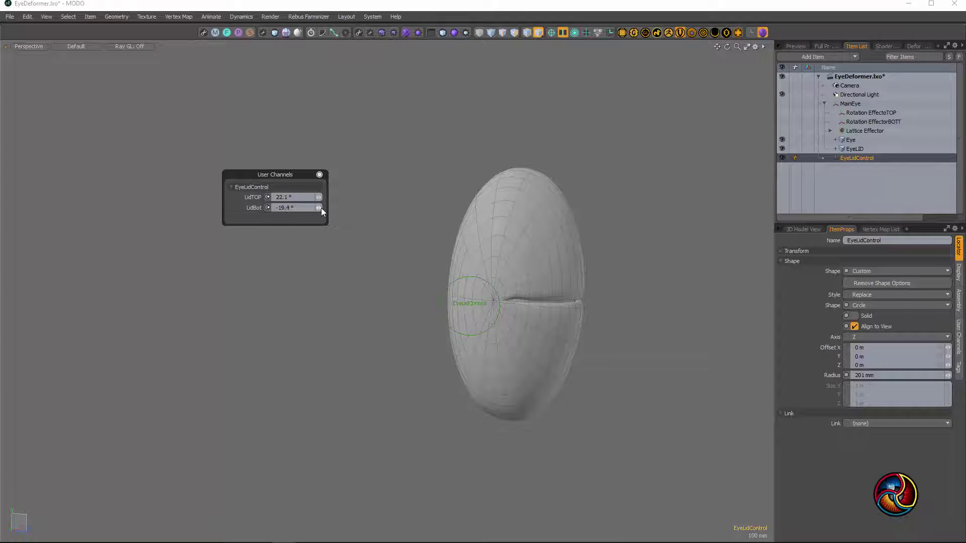
pyautogui.keyDown('alt'); pyautogui.moveTo(413, 257); pyautogui.dragTo(639, 314); pyautogui.keyUp('alt')
pyautogui.moveTo(318, 201); pyautogui.dragTo(311, 215)
pyautogui.moveTo(300, 176); pyautogui.dragTo(226, 153)
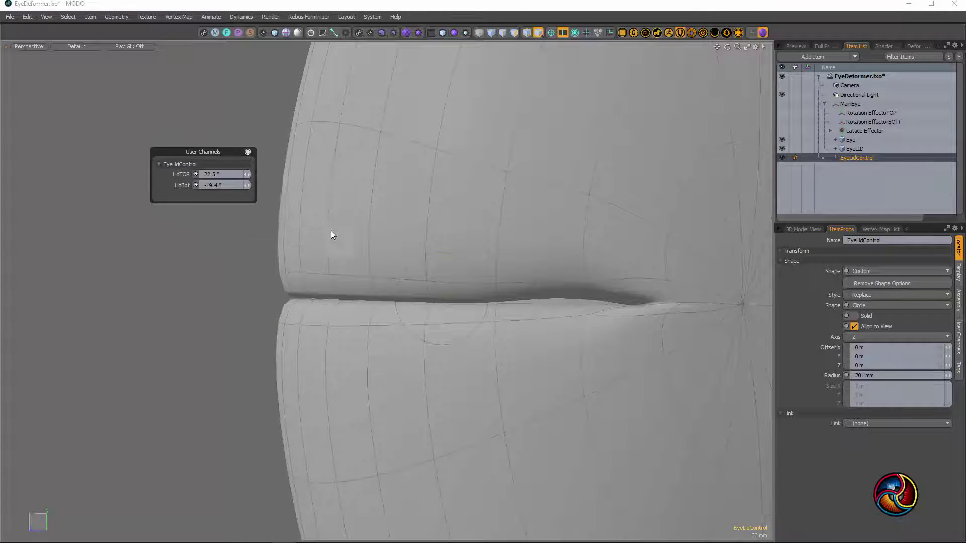
# - Examine the seam between the closed eyelids from the front and side, close up and at a distance
pyautogui.scroll(-5, 452, 254)
pyautogui.keyDown('alt'); pyautogui.moveTo(663, 249); pyautogui.dragTo(558, 287); pyautogui.keyUp('alt')
pyautogui.scroll(3, 438, 328)
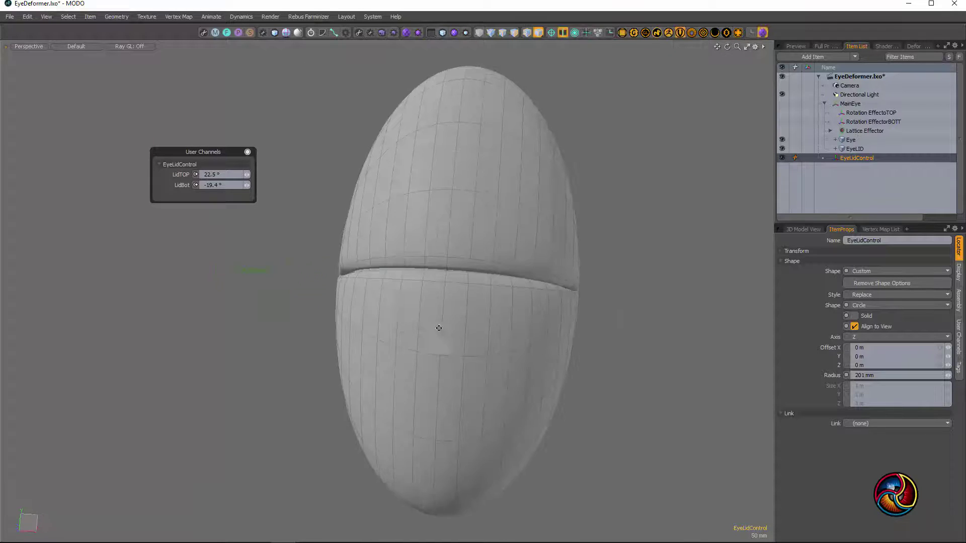
pyautogui.keyDown('alt'); pyautogui.moveTo(437, 327); pyautogui.dragTo(527, 157); pyautogui.keyUp('alt')
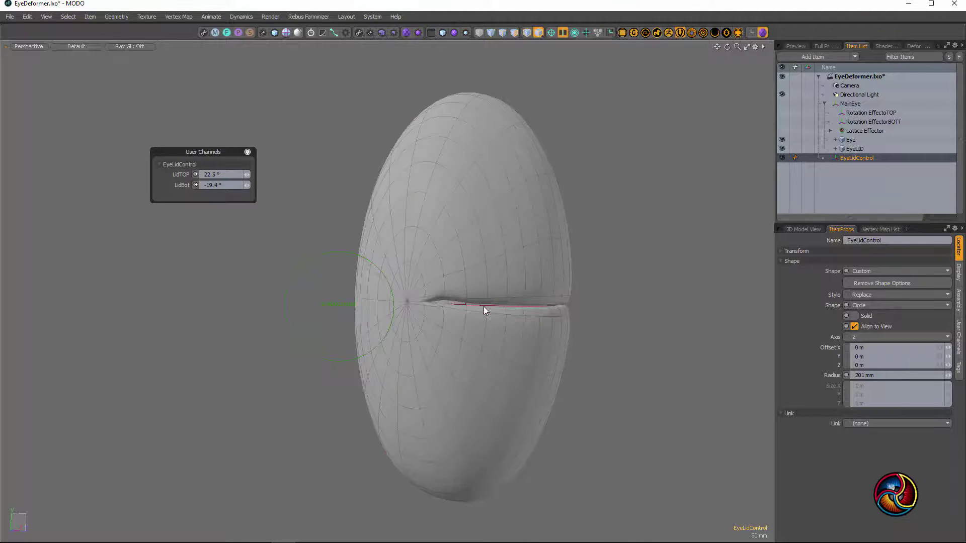
pyautogui.keyDown('alt'); pyautogui.keyDown('shift'); pyautogui.moveTo(484, 307); pyautogui.dragTo(523, 318); pyautogui.keyUp('shift'); pyautogui.keyUp('alt')
pyautogui.keyDown('alt'); pyautogui.keyDown('shift'); pyautogui.moveTo(492, 280); pyautogui.dragTo(562, 267); pyautogui.keyUp('shift'); pyautogui.keyUp('alt')
pyautogui.scroll(-3, 608, 320)
pyautogui.keyDown('alt'); pyautogui.moveTo(590, 321); pyautogui.dragTo(485, 347); pyautogui.keyUp('alt')
pyautogui.scroll(3, 490, 274)
pyautogui.scroll(-4, 600, 325)
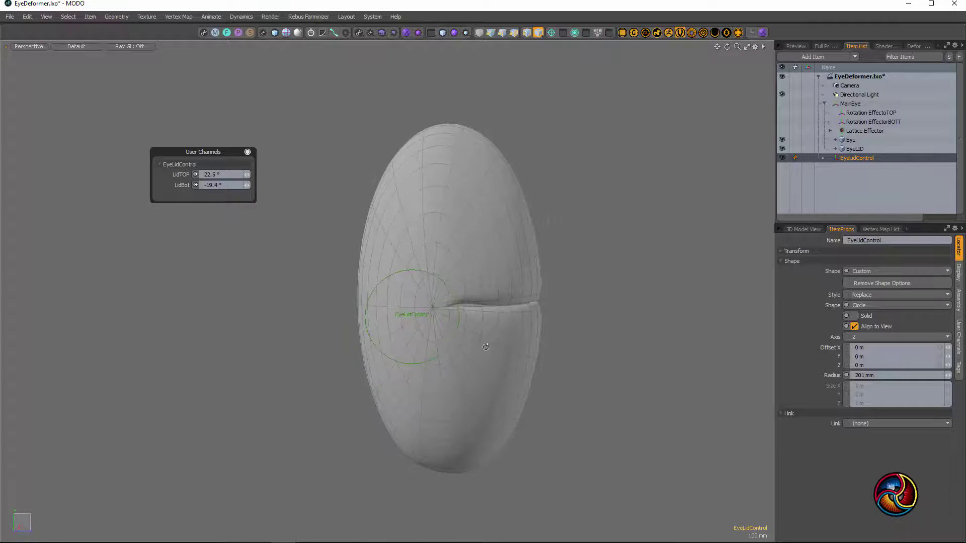
# - Display the deformer list and reset EyeLidControl's LidTOP and LidBot channels to 0°
pyautogui.click(913, 46)
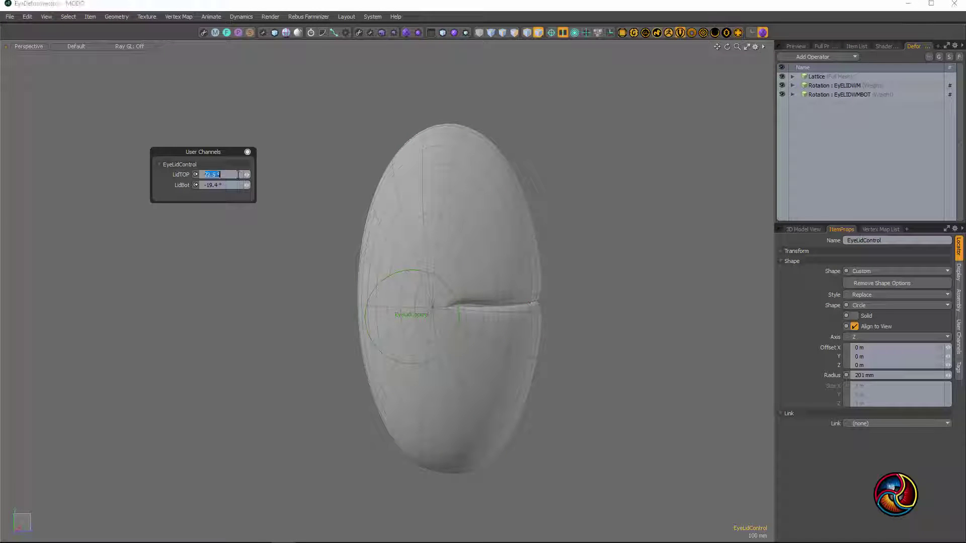
pyautogui.click(238, 173)
pyautogui.write('0')
pyautogui.press('Return')
pyautogui.write('0')
pyautogui.press('Return')
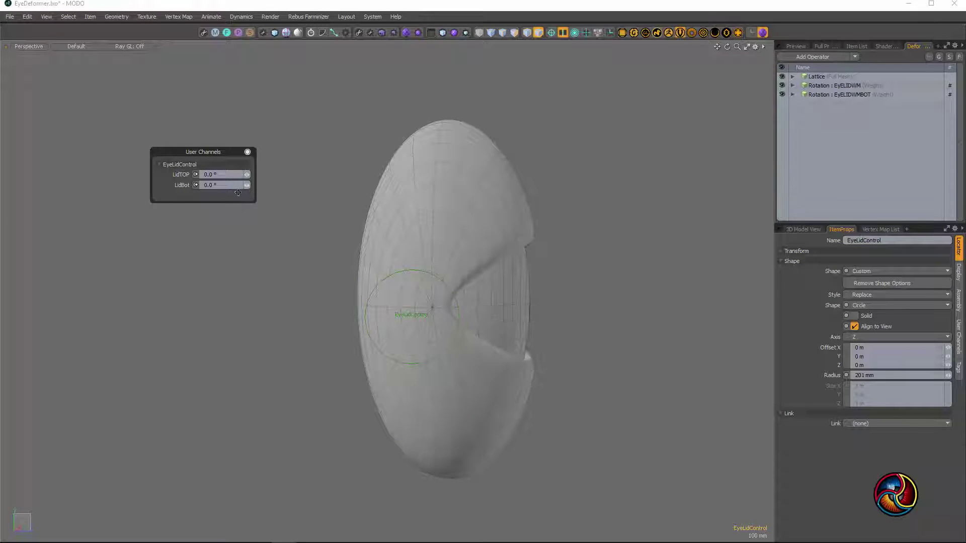
pyautogui.moveTo(245, 186); pyautogui.dragTo(247, 187)
# - Examine how the eyeball sits inside the reopened, lattice-deformed eyelids
pyautogui.keyDown('alt'); pyautogui.moveTo(578, 267); pyautogui.dragTo(513, 288); pyautogui.keyUp('alt')
pyautogui.keyDown('alt'); pyautogui.moveTo(576, 300); pyautogui.dragTo(466, 306); pyautogui.keyUp('alt')
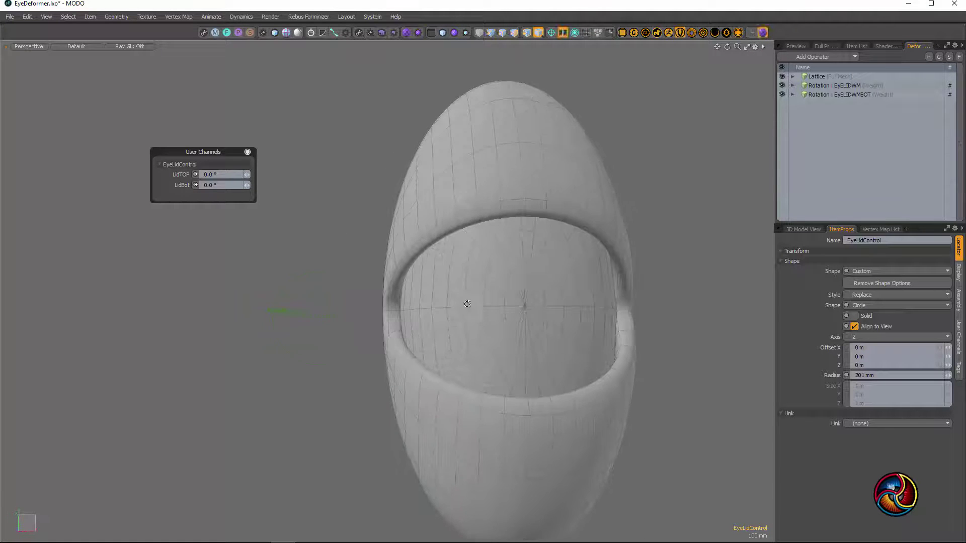
pyautogui.scroll(-3, 556, 309)
pyautogui.keyDown('alt'); pyautogui.keyDown('shift'); pyautogui.moveTo(559, 307); pyautogui.dragTo(420, 251); pyautogui.keyUp('shift'); pyautogui.keyUp('alt')
pyautogui.keyDown('alt'); pyautogui.moveTo(433, 286); pyautogui.dragTo(476, 298); pyautogui.keyUp('alt')
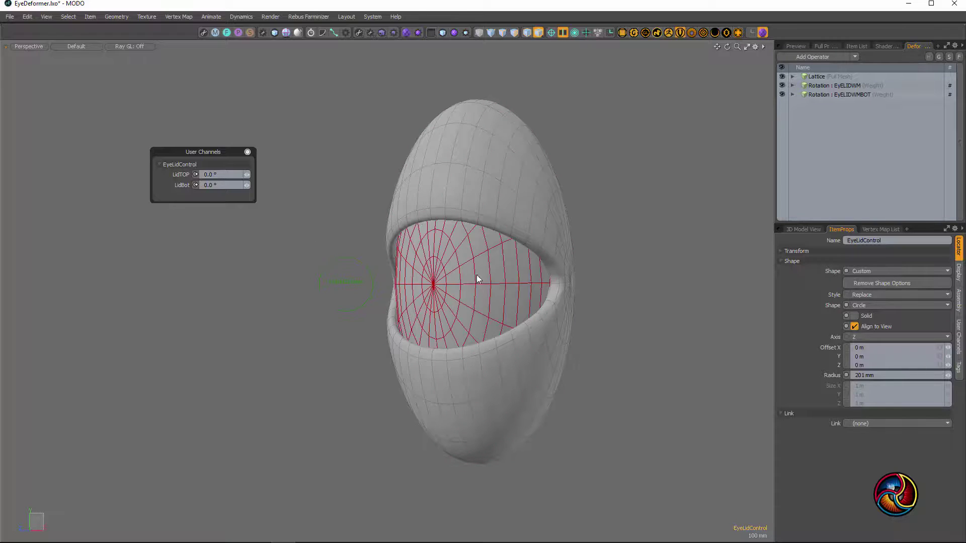
# - Test EyeLidControl's LidTOP channel on the lattice-deformed upper lid and return it to 0°
pyautogui.keyDown('alt'); pyautogui.moveTo(474, 291); pyautogui.dragTo(529, 307); pyautogui.keyUp('alt')
pyautogui.keyDown('alt'); pyautogui.moveTo(529, 307); pyautogui.dragTo(586, 325); pyautogui.keyUp('alt')
pyautogui.keyDown('alt'); pyautogui.keyDown('shift'); pyautogui.moveTo(386, 294); pyautogui.dragTo(417, 309); pyautogui.keyUp('shift'); pyautogui.keyUp('alt')
pyautogui.keyDown('ctrl'); pyautogui.keyDown('alt'); pyautogui.moveTo(418, 309); pyautogui.dragTo(502, 338); pyautogui.keyUp('alt'); pyautogui.keyUp('ctrl')
pyautogui.keyDown('alt'); pyautogui.moveTo(590, 329); pyautogui.dragTo(511, 318); pyautogui.keyUp('alt')
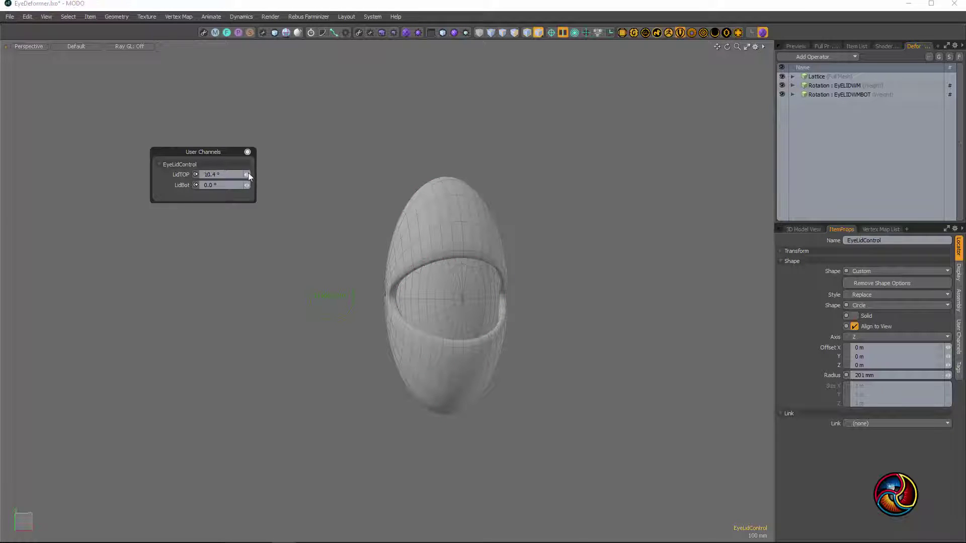
pyautogui.moveTo(248, 174)
pyautogui.mouseDown()
pyautogui.moveTo(282, 175)
pyautogui.moveTo(241, 175)
pyautogui.mouseUp()
# - Display the item list and rotate the Rotation EffectoTOP locator about its Z axis to tilt the upper eyelid
pyautogui.click(856, 46)
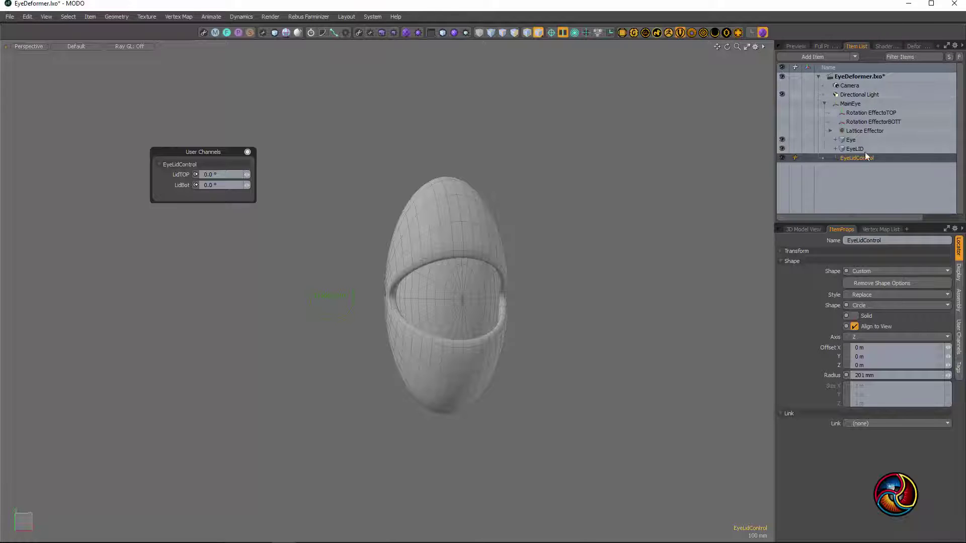
pyautogui.click(865, 114)
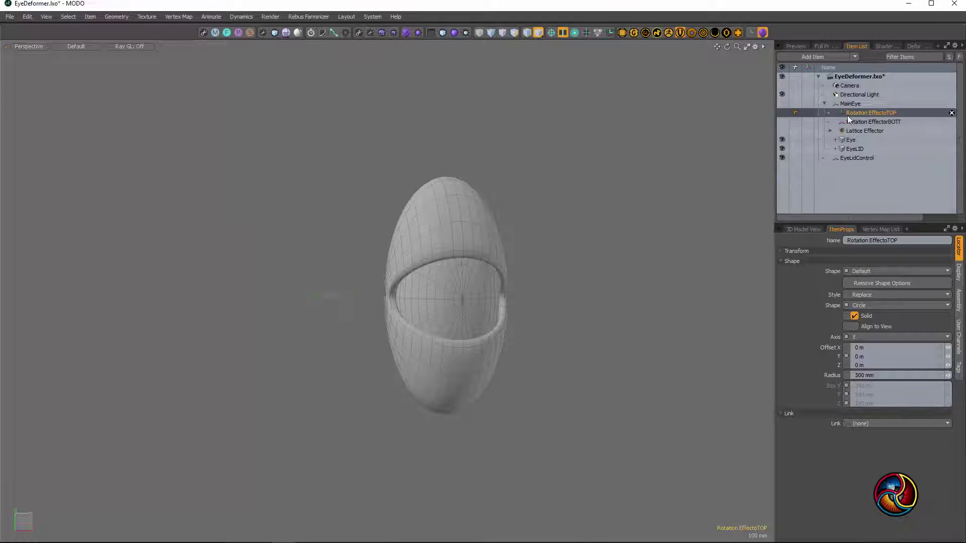
pyautogui.press('e')
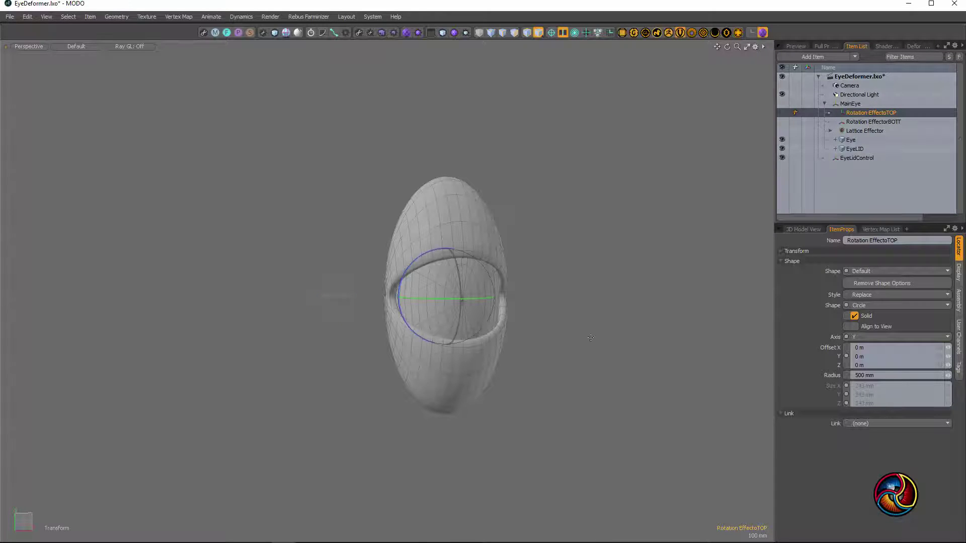
pyautogui.moveTo(426, 252)
pyautogui.mouseDown()
pyautogui.moveTo(406, 269)
pyautogui.moveTo(437, 250)
pyautogui.moveTo(404, 275)
pyautogui.moveTo(437, 249)
pyautogui.moveTo(412, 263)
pyautogui.mouseUp()
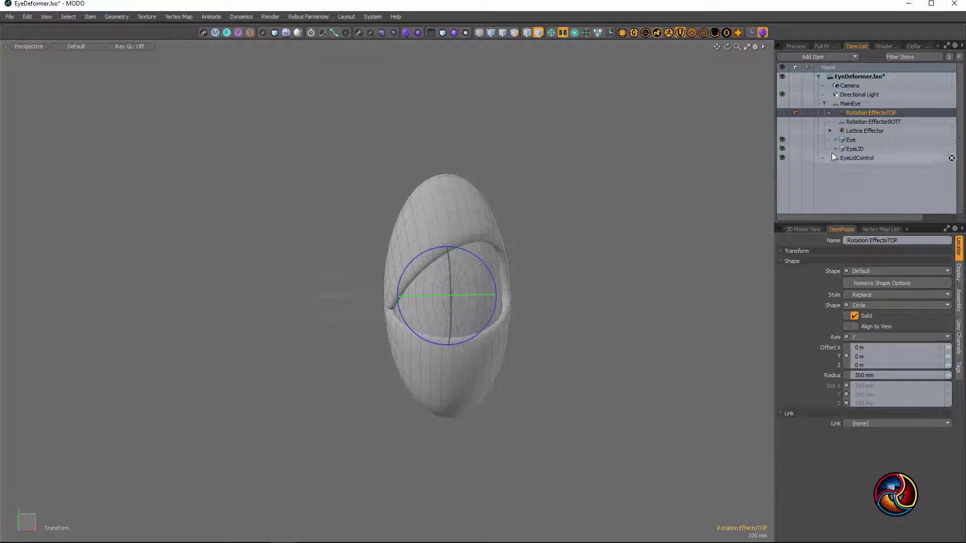
# - Rotate the Rotation EffectorBOTT locator about its Z axis to 12° to tilt the lower eyelid
pyautogui.click(870, 122)
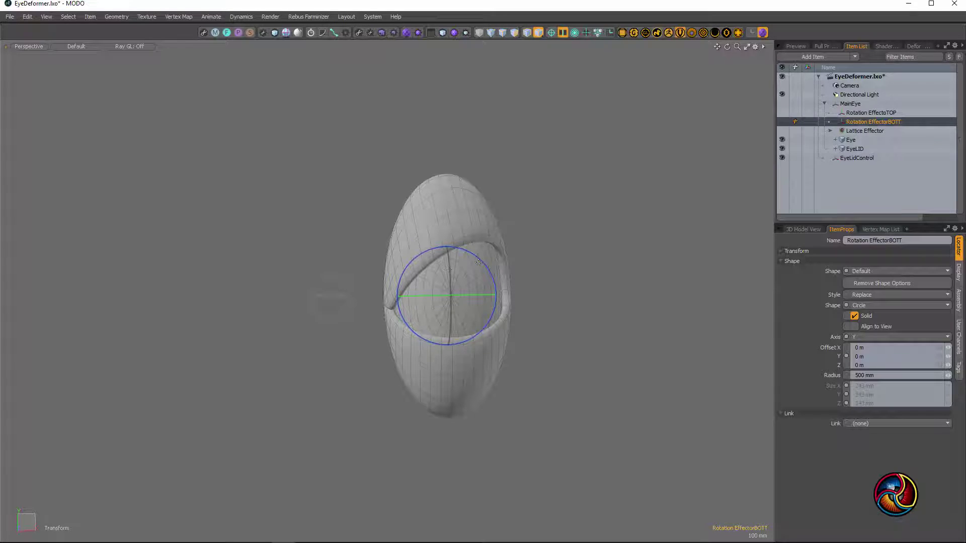
pyautogui.moveTo(478, 262)
pyautogui.mouseDown()
pyautogui.moveTo(480, 276)
pyautogui.moveTo(465, 260)
pyautogui.mouseUp()
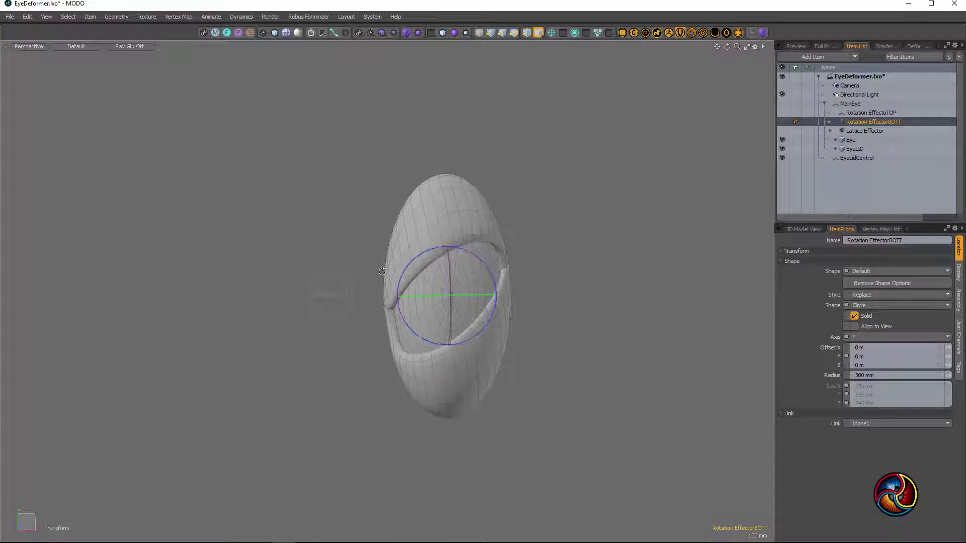
pyautogui.keyDown('alt'); pyautogui.moveTo(549, 239); pyautogui.dragTo(603, 228); pyautogui.keyUp('alt')
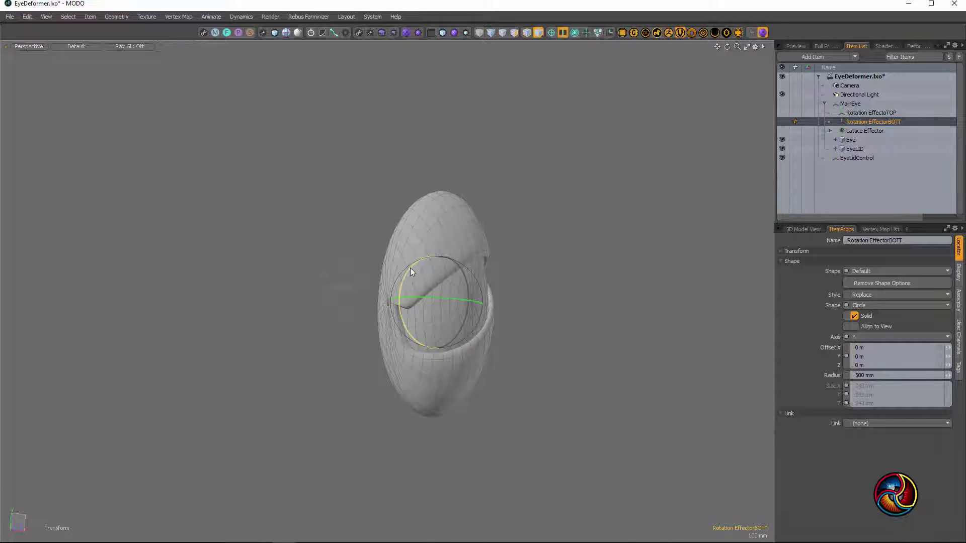
pyautogui.moveTo(411, 272); pyautogui.dragTo(462, 230)
pyautogui.scroll(3, 436, 276)
pyautogui.moveTo(483, 281)
pyautogui.keyDown('alt'); pyautogui.mouseDown()
pyautogui.moveTo(390, 294)
pyautogui.moveTo(495, 267)
pyautogui.mouseUp(); pyautogui.keyUp('alt')
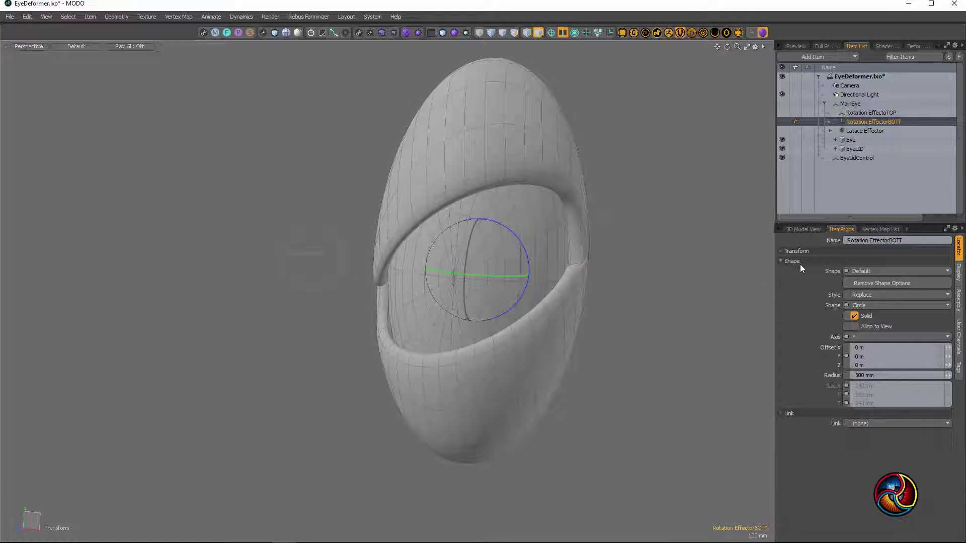
# - Expand the transform values of Rotation EffectorBOTT and reset its Z rotation to 0°
pyautogui.click(797, 252)
pyautogui.click(883, 306)
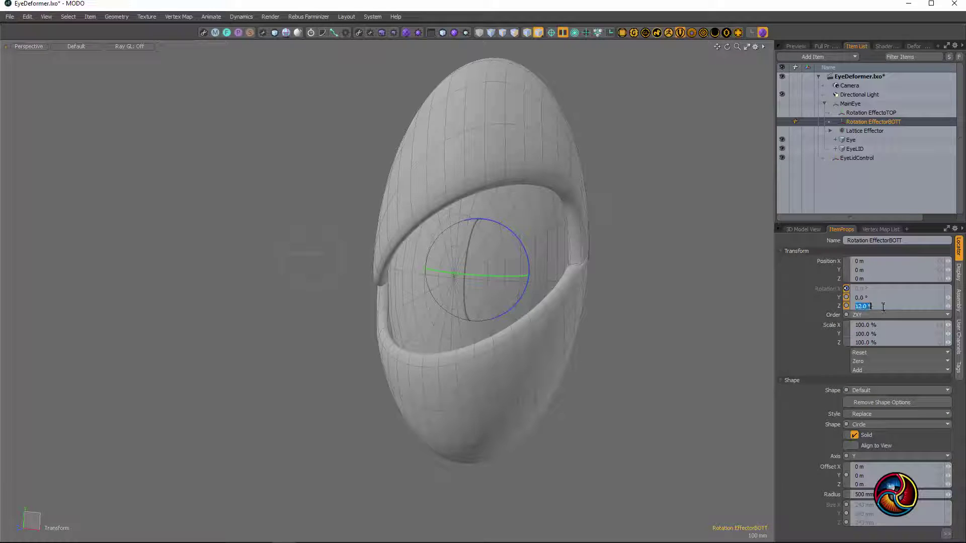
pyautogui.write('0')
pyautogui.press('Return')
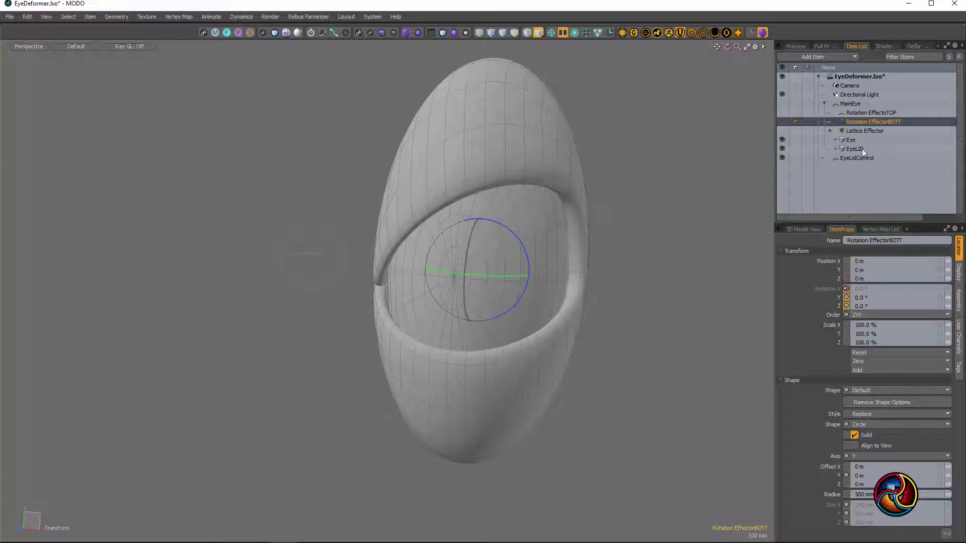
# - Reset the Z rotation of Rotation EffectoTOP to 0° and leave the rotation tool
pyautogui.click(856, 112)
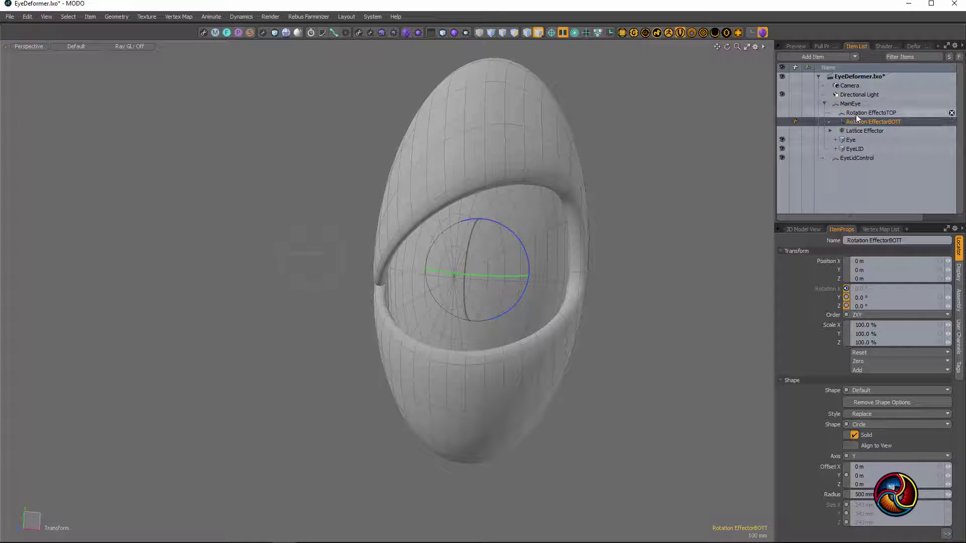
pyautogui.click(879, 306)
pyautogui.write('0')
pyautogui.press('Return')
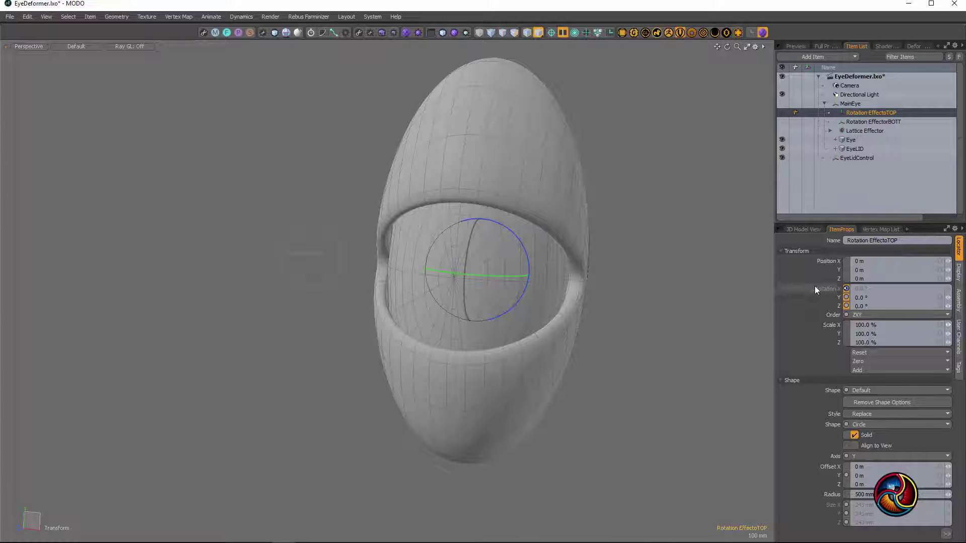
pyautogui.press('q')
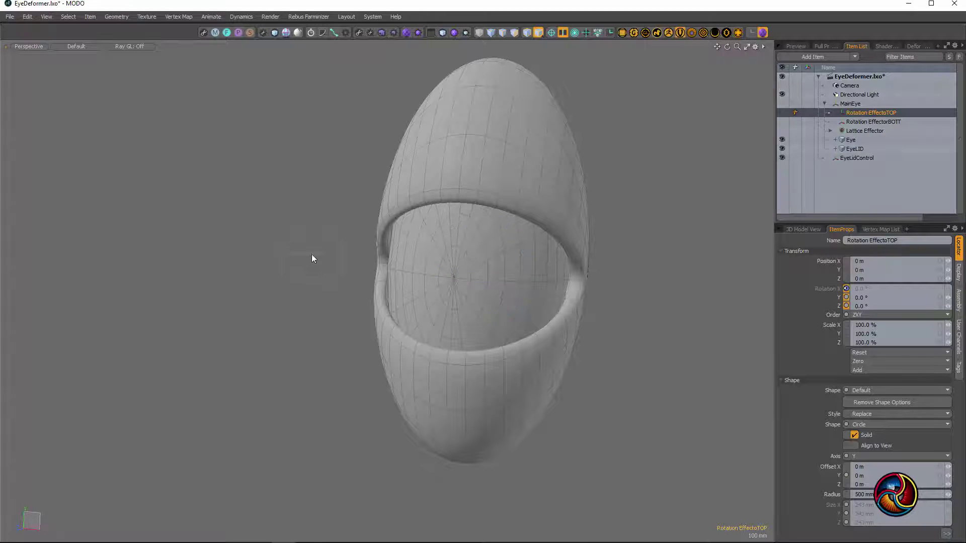
# - Compare the EyeLidControl channels with the linked X rotation channel of Rotation EffectorBOTT
pyautogui.click(318, 230)
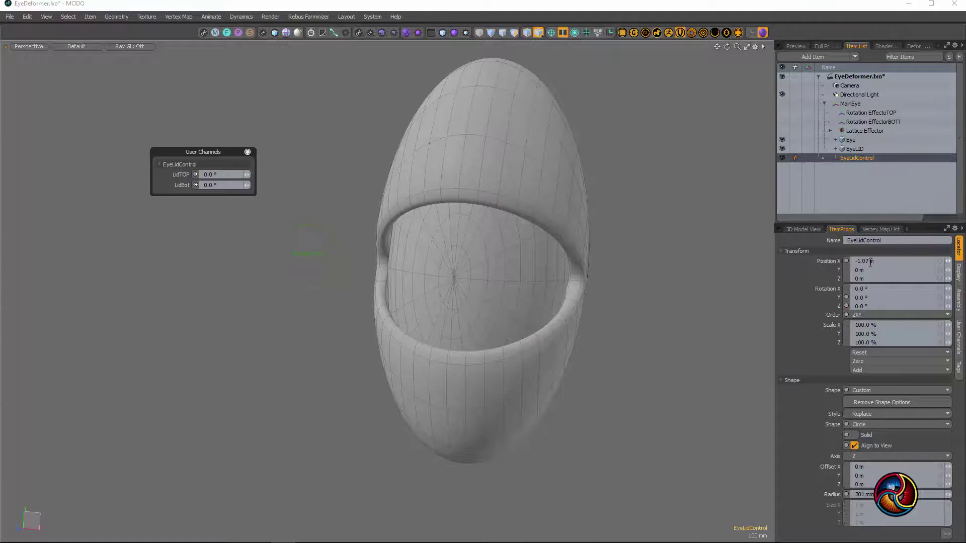
pyautogui.click(864, 122)
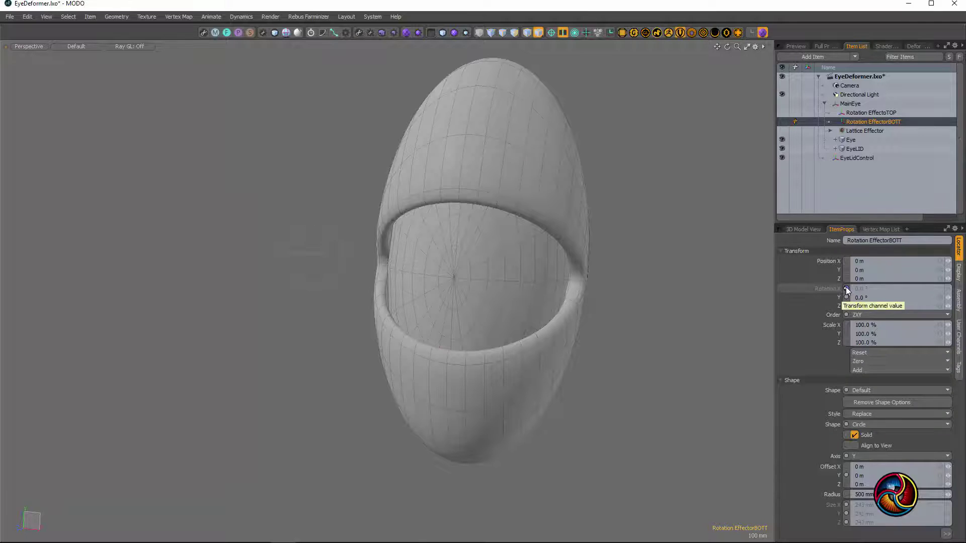
pyautogui.moveTo(847, 288)
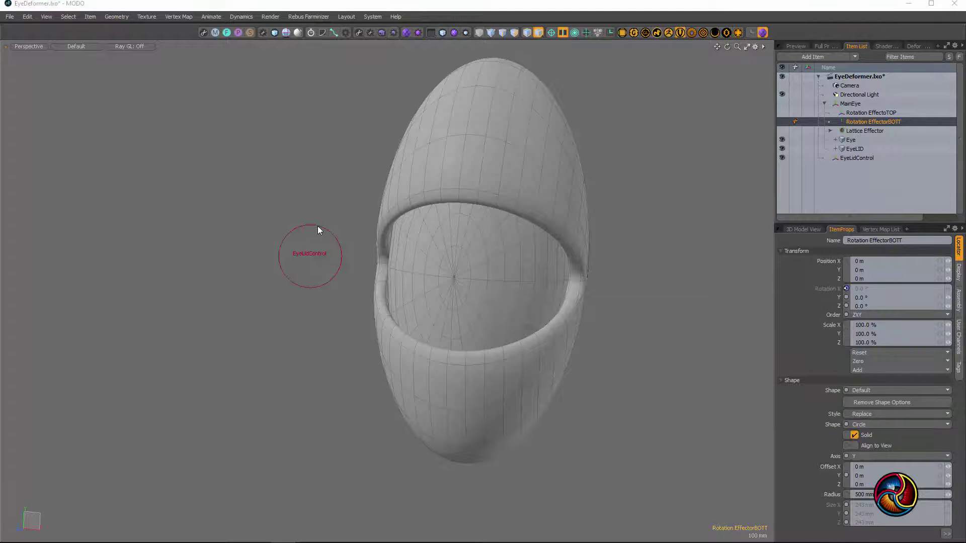
# - Set EyeLidControl's LidTOP to about 18.8° and LidBot to about 23.7°
pyautogui.click(318, 226)
pyautogui.keyDown('alt'); pyautogui.moveTo(255, 289); pyautogui.dragTo(366, 232); pyautogui.keyUp('alt')
pyautogui.keyDown('alt'); pyautogui.moveTo(248, 229); pyautogui.dragTo(578, 301); pyautogui.keyUp('alt')
pyautogui.moveTo(251, 172); pyautogui.dragTo(250, 184)
pyautogui.keyDown('alt'); pyautogui.moveTo(472, 252); pyautogui.dragTo(498, 372); pyautogui.keyUp('alt')
pyautogui.scroll(-5, 498, 371)
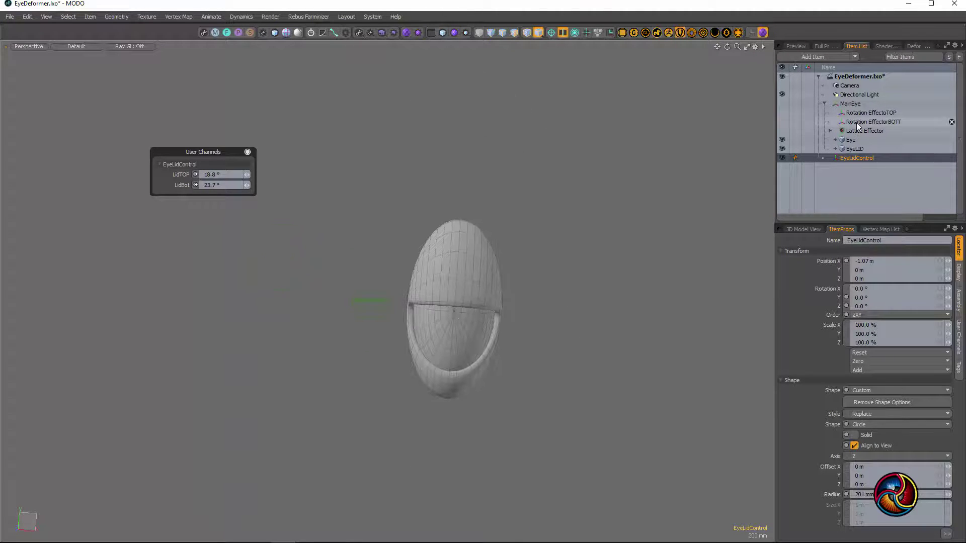
# - Make the Lattice Effector visible and select the uppermost layer of its control points
pyautogui.click(782, 131)
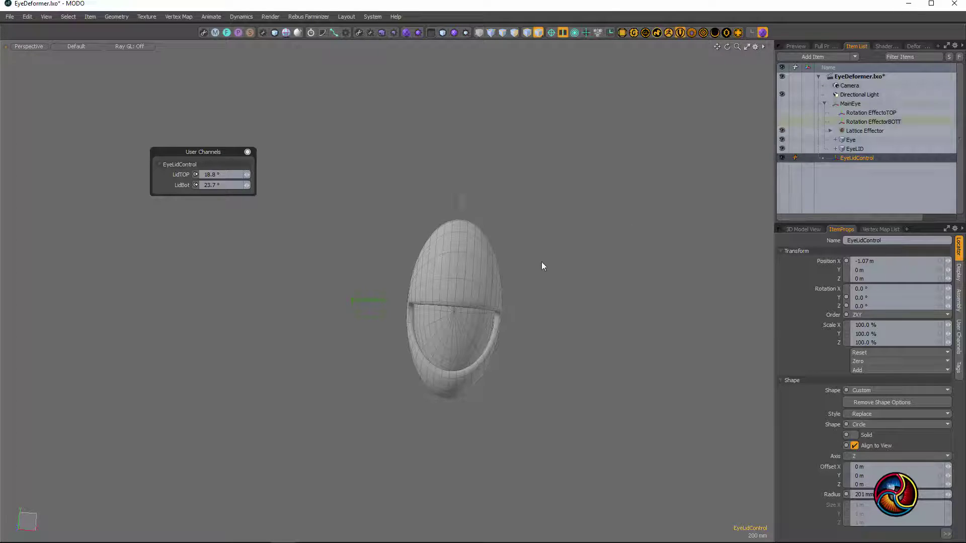
pyautogui.keyDown('alt'); pyautogui.moveTo(465, 282); pyautogui.dragTo(462, 280); pyautogui.keyUp('alt')
pyautogui.moveTo(409, 183)
pyautogui.mouseDown(button='right')
pyautogui.moveTo(408, 218)
pyautogui.moveTo(580, 231)
pyautogui.moveTo(579, 160)
pyautogui.mouseUp(button='right')
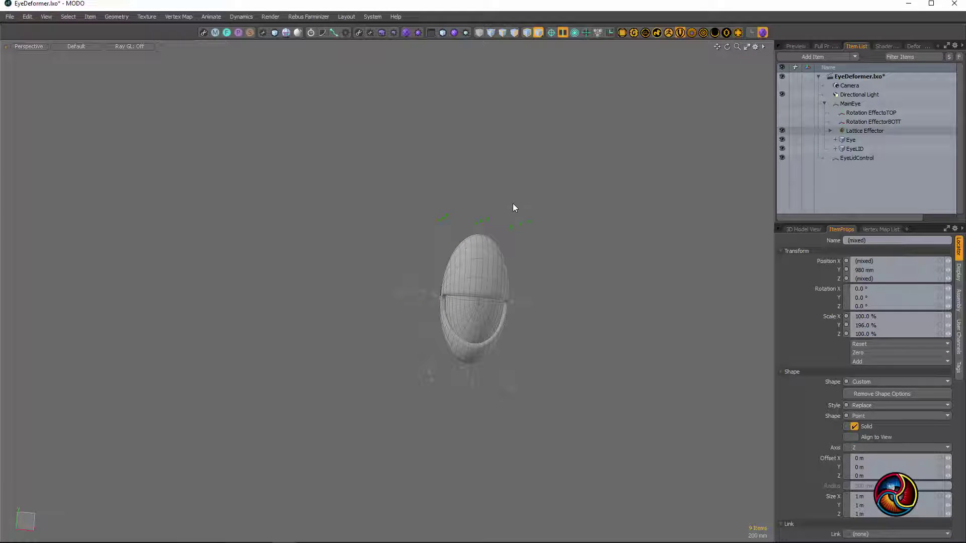
# - Lower the selected lattice control points to Y 272.5948 mm to flatten the eye's upper half, and clear the selection
pyautogui.press('y')
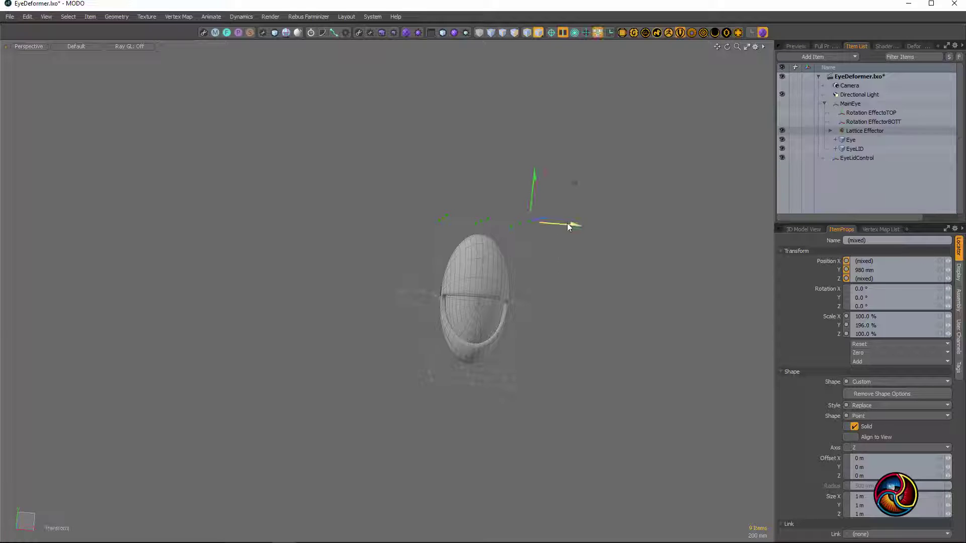
pyautogui.moveTo(567, 227)
pyautogui.mouseDown()
pyautogui.moveTo(429, 226)
pyautogui.moveTo(567, 230)
pyautogui.mouseUp()
pyautogui.keyDown('ctrl'); pyautogui.keyDown('alt'); pyautogui.moveTo(461, 304); pyautogui.dragTo(529, 297); pyautogui.keyUp('alt'); pyautogui.keyUp('ctrl')
pyautogui.keyDown('alt'); pyautogui.moveTo(483, 271); pyautogui.dragTo(551, 237); pyautogui.keyUp('alt')
pyautogui.moveTo(529, 124); pyautogui.dragTo(392, 219)
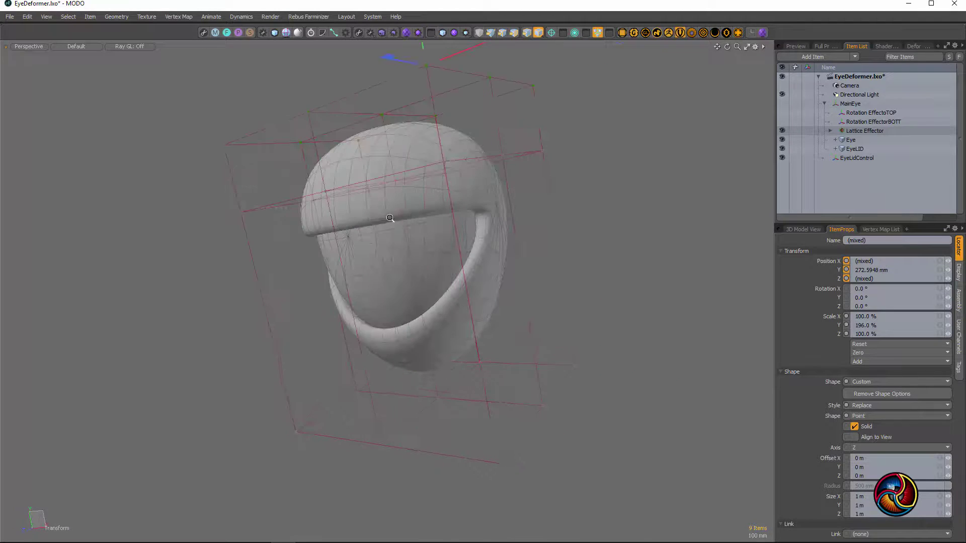
pyautogui.scroll(-3, 391, 219)
pyautogui.keyDown('alt'); pyautogui.moveTo(393, 287); pyautogui.dragTo(416, 293); pyautogui.keyUp('alt')
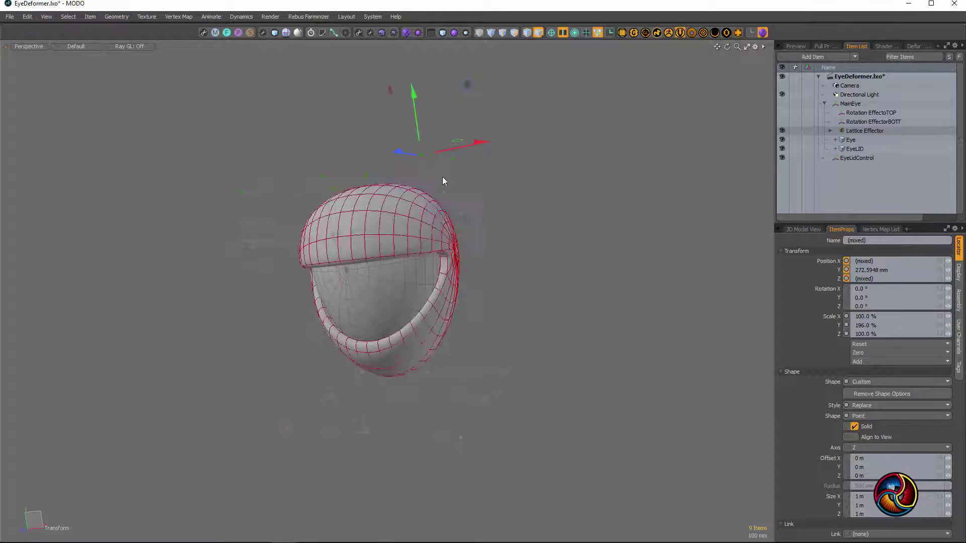
pyautogui.click(542, 206)
pyautogui.keyDown('alt'); pyautogui.moveTo(413, 302); pyautogui.dragTo(533, 330); pyautogui.keyUp('alt')
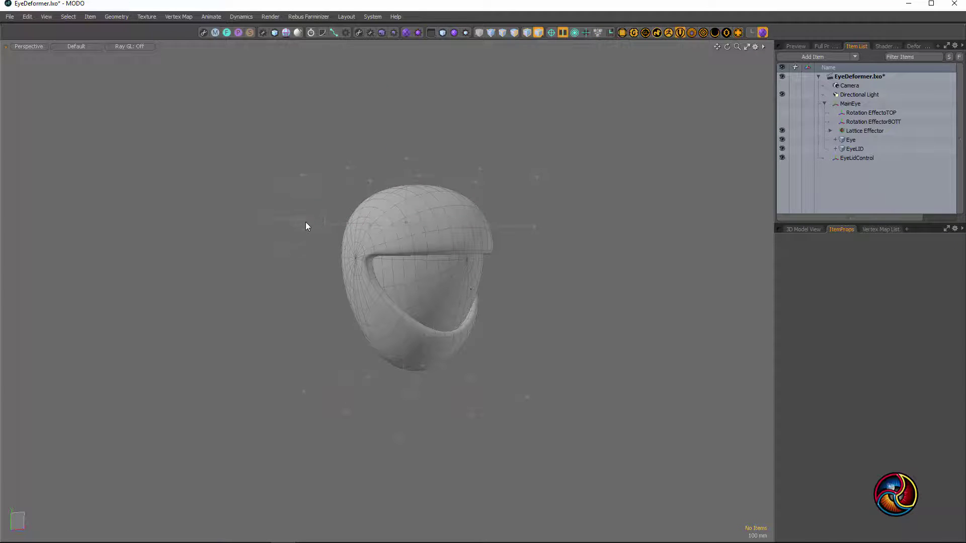
# - Open the eyelids by setting EyeLidControl's LidTOP to about -18.9° and LidBot to 0°
pyautogui.click(267, 209)
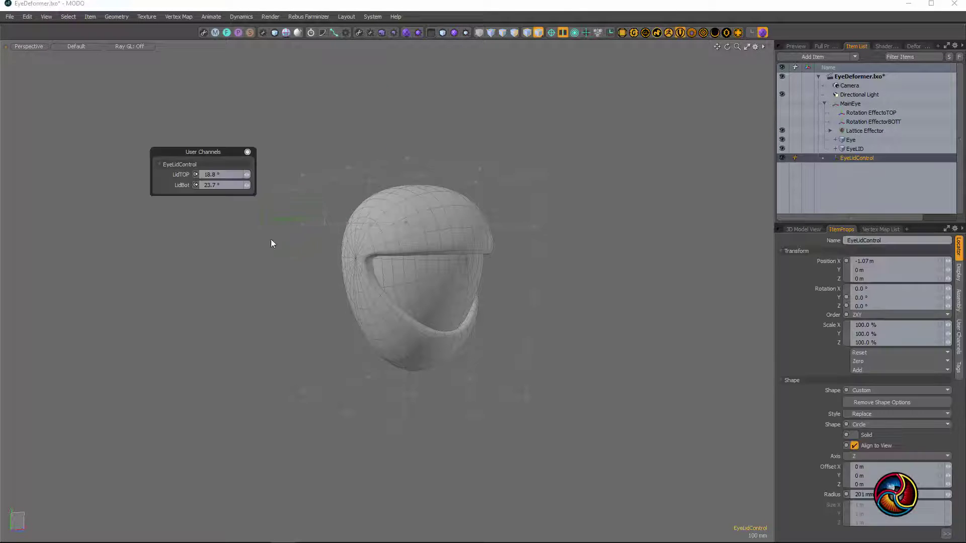
pyautogui.moveTo(250, 172); pyautogui.dragTo(237, 191)
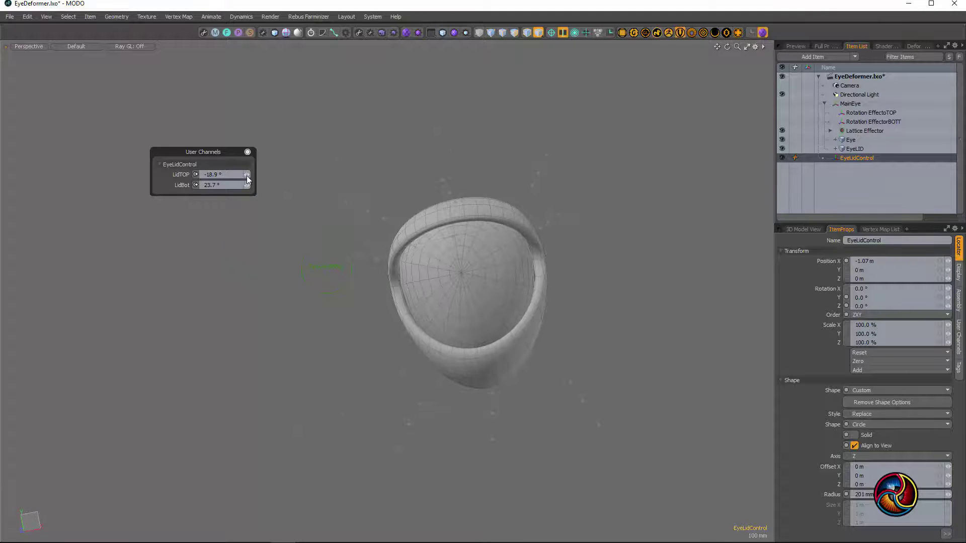
pyautogui.moveTo(248, 186); pyautogui.dragTo(320, 235)
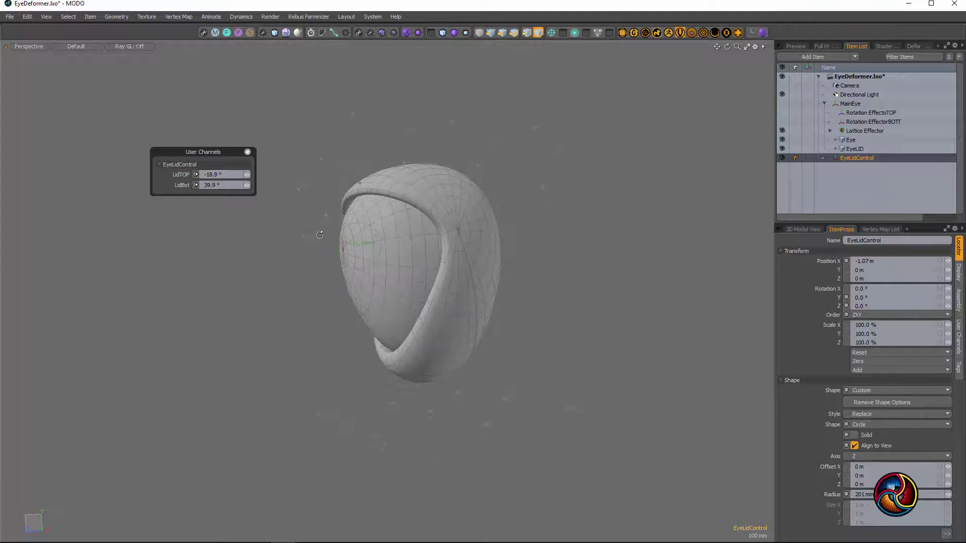
pyautogui.moveTo(247, 187); pyautogui.dragTo(248, 185)
# - Examine the flattened eye and its open eyelids from the front and both sides
pyautogui.keyDown('alt'); pyautogui.moveTo(483, 239); pyautogui.dragTo(547, 271); pyautogui.keyUp('alt')
pyautogui.keyDown('ctrl'); pyautogui.keyDown('alt'); pyautogui.moveTo(432, 264); pyautogui.dragTo(473, 267); pyautogui.keyUp('alt'); pyautogui.keyUp('ctrl')
pyautogui.keyDown('alt'); pyautogui.moveTo(473, 266); pyautogui.dragTo(634, 313); pyautogui.keyUp('alt')
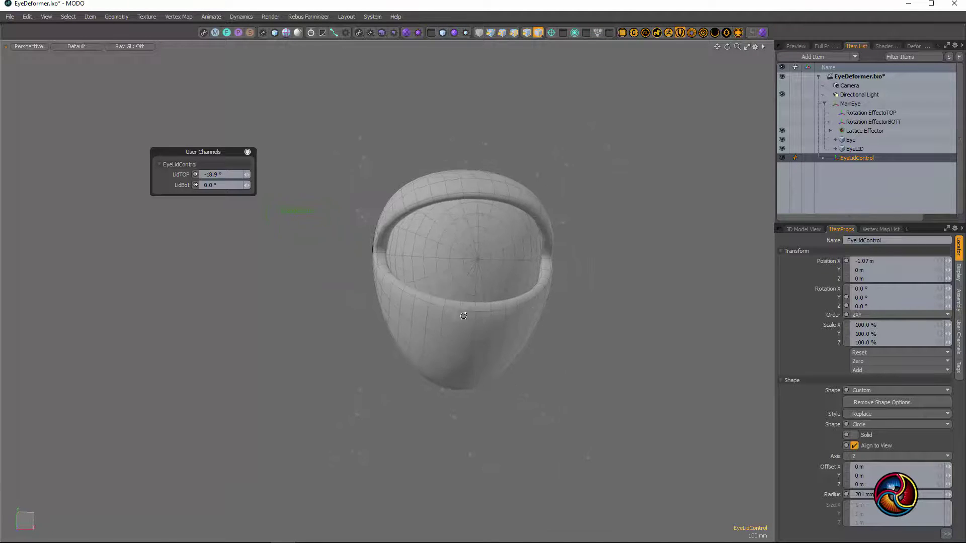
pyautogui.keyDown('ctrl'); pyautogui.keyDown('alt'); pyautogui.moveTo(463, 316); pyautogui.dragTo(358, 315); pyautogui.keyUp('alt'); pyautogui.keyUp('ctrl')
pyautogui.keyDown('alt'); pyautogui.moveTo(566, 317); pyautogui.dragTo(654, 328); pyautogui.keyUp('alt')
pyautogui.keyDown('alt'); pyautogui.moveTo(441, 336); pyautogui.dragTo(491, 347); pyautogui.keyUp('alt')
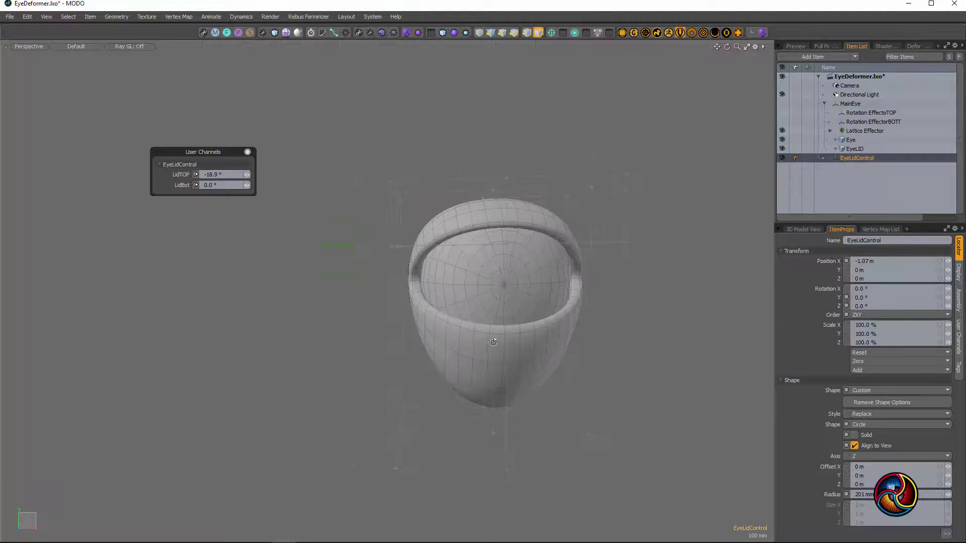
pyautogui.keyDown('ctrl'); pyautogui.keyDown('alt'); pyautogui.moveTo(510, 315); pyautogui.dragTo(489, 343); pyautogui.keyUp('alt'); pyautogui.keyUp('ctrl')
pyautogui.keyDown('alt'); pyautogui.moveTo(543, 345); pyautogui.dragTo(503, 332); pyautogui.keyUp('alt')
pyautogui.keyDown('alt'); pyautogui.keyDown('shift'); pyautogui.moveTo(515, 316); pyautogui.dragTo(530, 323); pyautogui.keyUp('shift'); pyautogui.keyUp('alt')
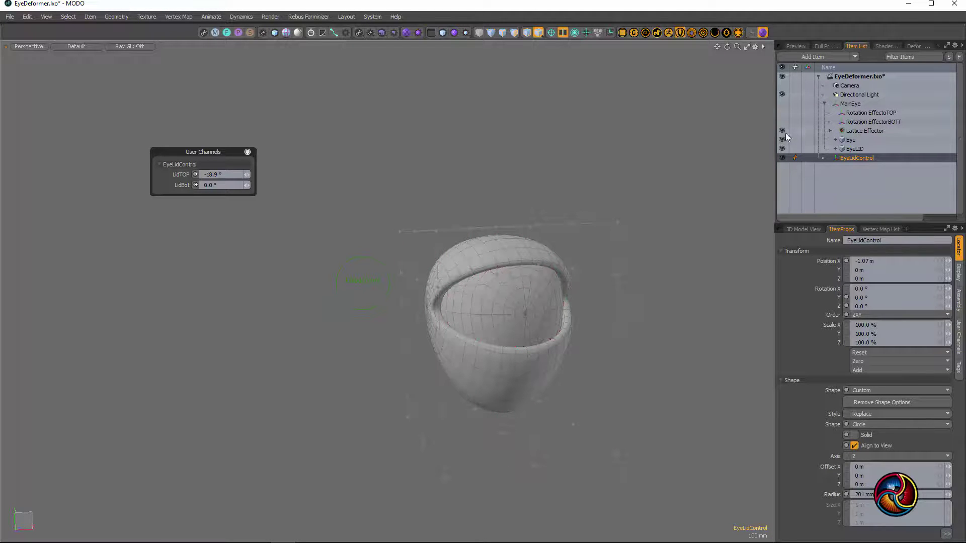
# - Hide the Lattice Effector, rotate the Eye mesh to about -9° on X inside the eyelids, and clear the selection
pyautogui.click(548, 301)
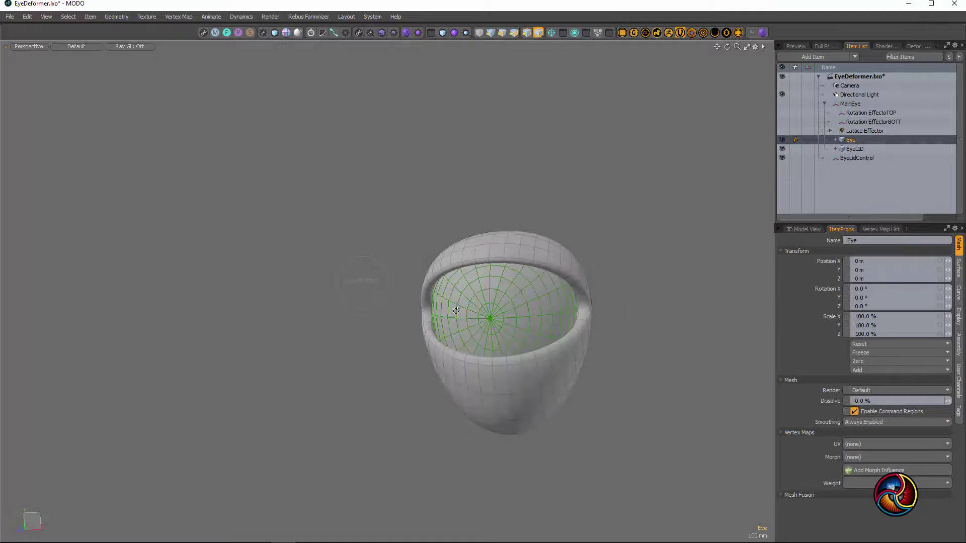
pyautogui.press('y')
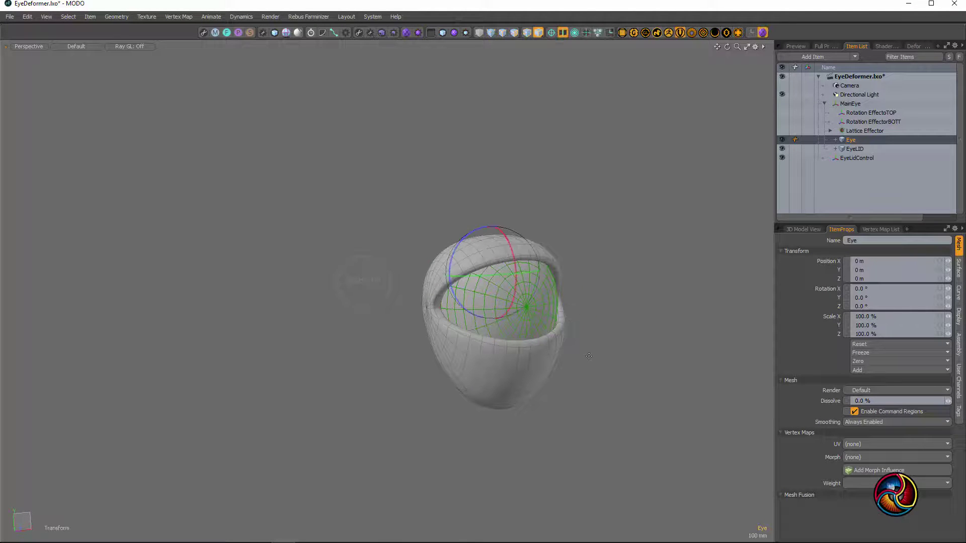
pyautogui.moveTo(514, 256); pyautogui.dragTo(544, 306)
pyautogui.keyDown('alt'); pyautogui.keyDown('shift'); pyautogui.moveTo(418, 269); pyautogui.dragTo(486, 266); pyautogui.keyUp('shift'); pyautogui.keyUp('alt')
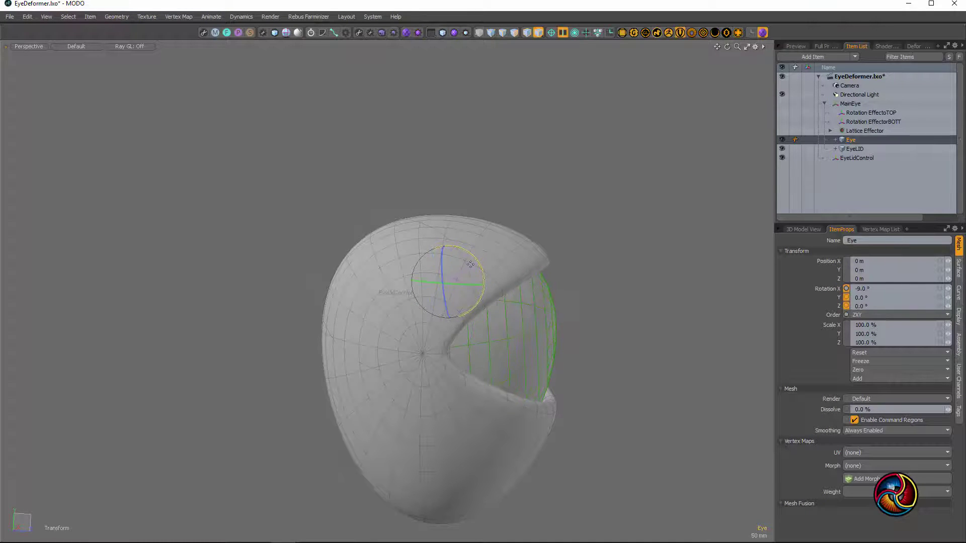
pyautogui.keyDown('alt'); pyautogui.moveTo(612, 309); pyautogui.dragTo(559, 311); pyautogui.keyUp('alt')
pyautogui.keyDown('alt'); pyautogui.keyDown('shift'); pyautogui.moveTo(618, 347); pyautogui.dragTo(565, 290); pyautogui.keyUp('shift'); pyautogui.keyUp('alt')
pyautogui.keyDown('ctrl'); pyautogui.keyDown('alt'); pyautogui.moveTo(565, 290); pyautogui.dragTo(493, 279); pyautogui.keyUp('alt'); pyautogui.keyUp('ctrl')
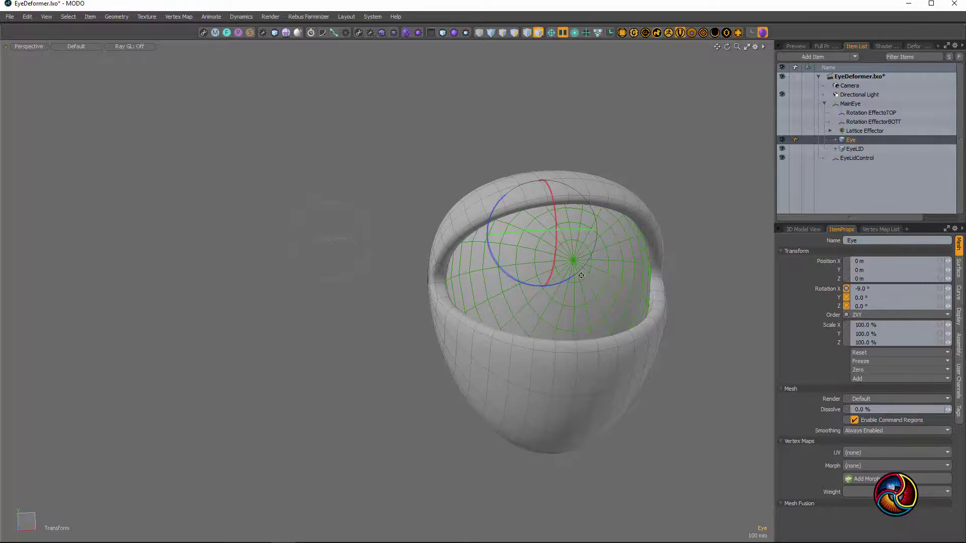
pyautogui.keyDown('alt'); pyautogui.moveTo(581, 275); pyautogui.dragTo(533, 269); pyautogui.keyUp('alt')
pyautogui.keyDown('alt'); pyautogui.moveTo(579, 242); pyautogui.dragTo(528, 227); pyautogui.keyUp('alt')
pyautogui.press('Escape')
pyautogui.press('Escape')
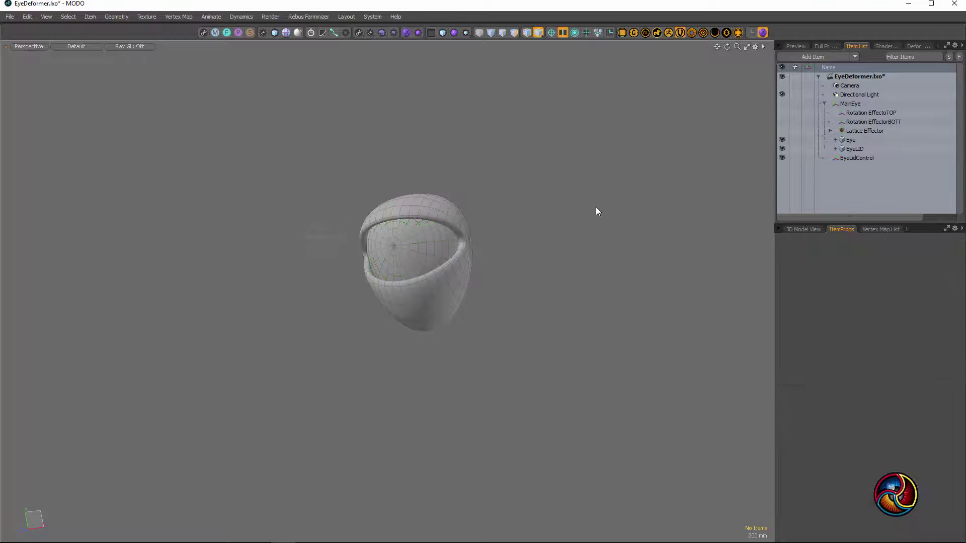
# - Set EyeLidControl's LidTOP to 0°, select the Lattice Effector to show its cage, and clear the selection
pyautogui.keyDown('alt'); pyautogui.moveTo(597, 211); pyautogui.dragTo(590, 240); pyautogui.keyUp('alt')
pyautogui.click(862, 159)
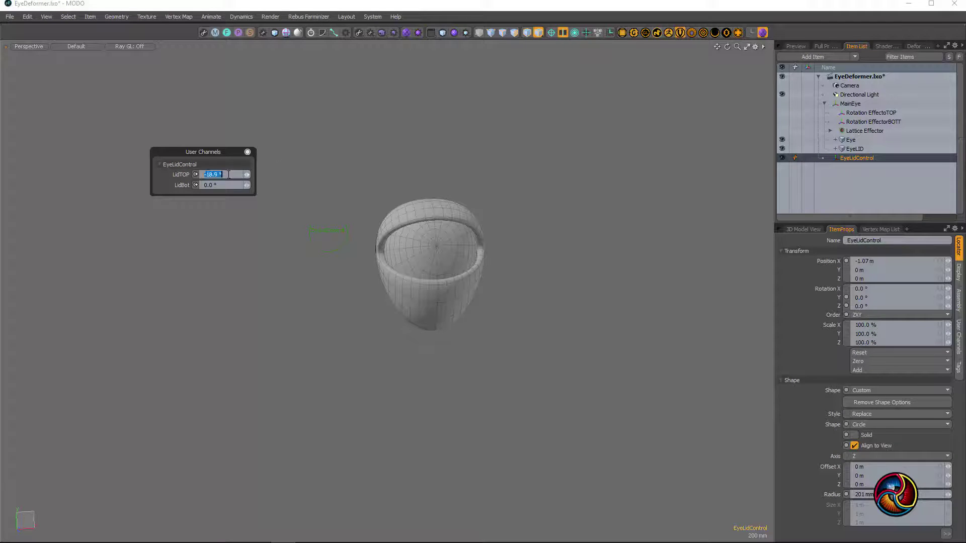
pyautogui.write('0')
pyautogui.press('Return')
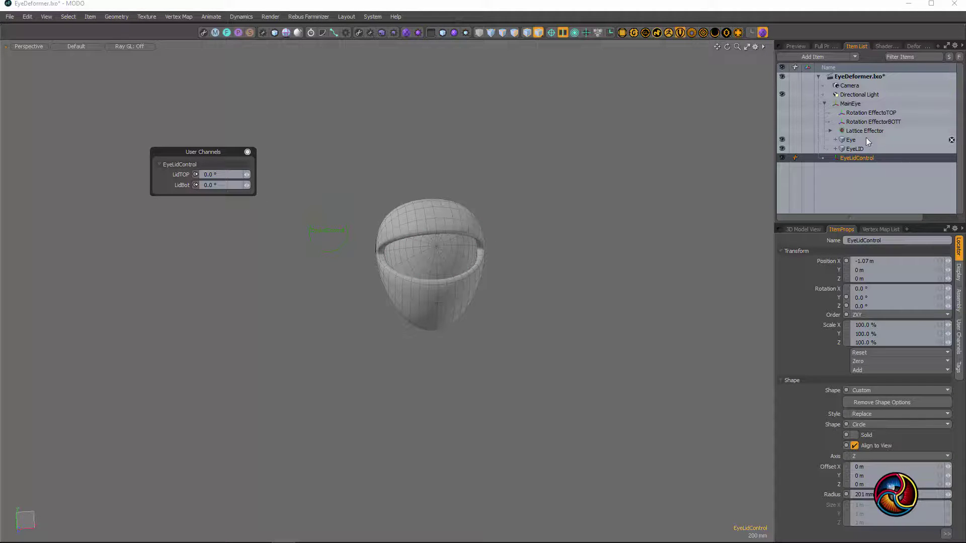
pyautogui.click(863, 131)
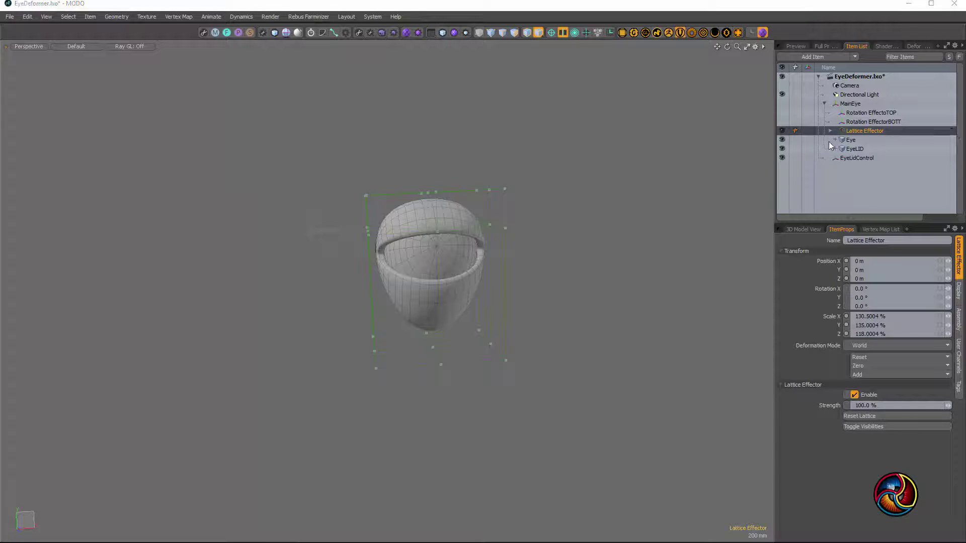
pyautogui.doubleClick(829, 129)
pyautogui.click(571, 226)
# - Undo the recent eyelid, eyeball rotation and lattice flattening edits, and clear the selection
pyautogui.hotkey('ctrl', 'z')
pyautogui.hotkey('ctrl', 'z')
pyautogui.hotkey('ctrl', 'z')
pyautogui.hotkey('ctrl', 'z')
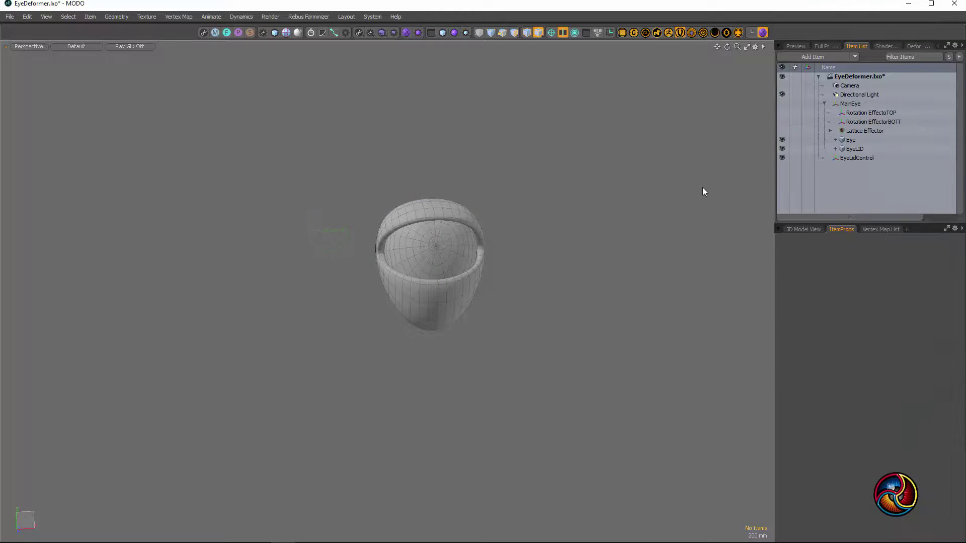
pyautogui.press('Down')
pyautogui.press('Down')
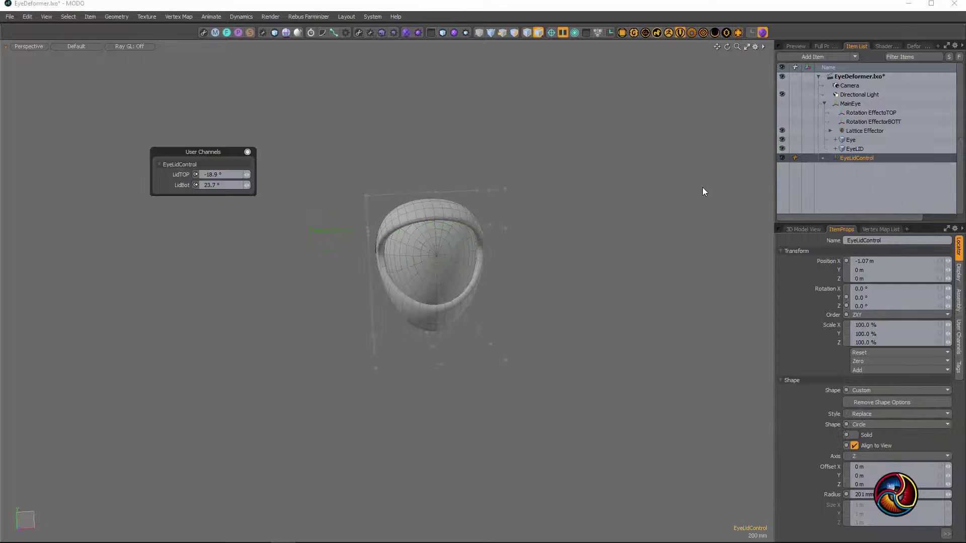
pyautogui.hotkey('ctrl', 'z')
pyautogui.hotkey('ctrl', 'z')
pyautogui.hotkey('ctrl', 'z')
pyautogui.hotkey('ctrl', 'z')
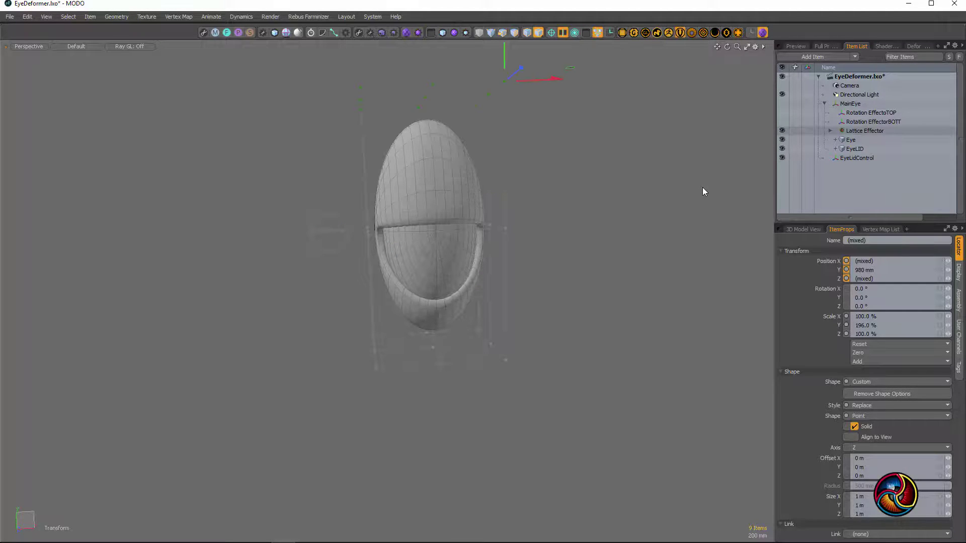
pyautogui.keyDown('alt'); pyautogui.moveTo(604, 241); pyautogui.dragTo(518, 295); pyautogui.keyUp('alt')
pyautogui.press('q')
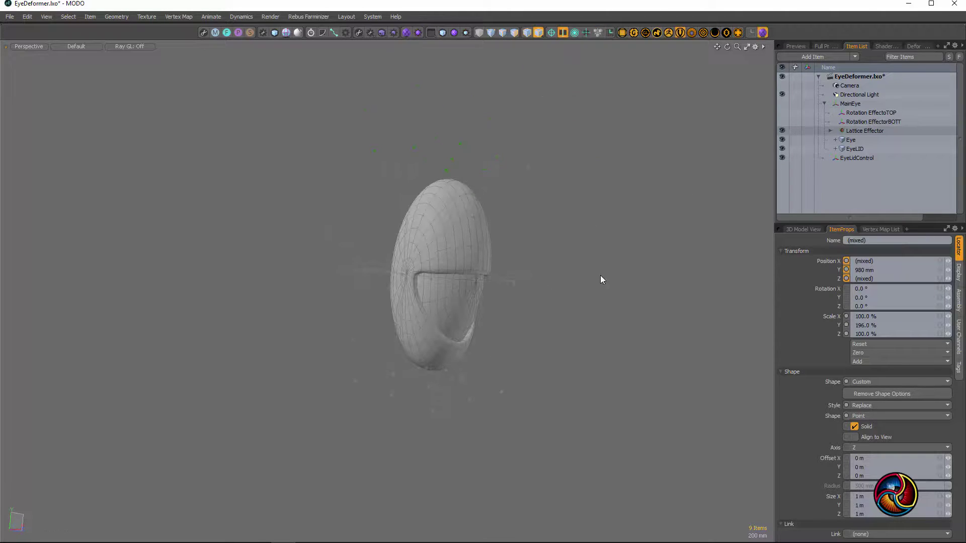
pyautogui.click(600, 275)
pyautogui.keyDown('alt'); pyautogui.moveTo(600, 276); pyautogui.dragTo(569, 279); pyautogui.keyUp('alt')
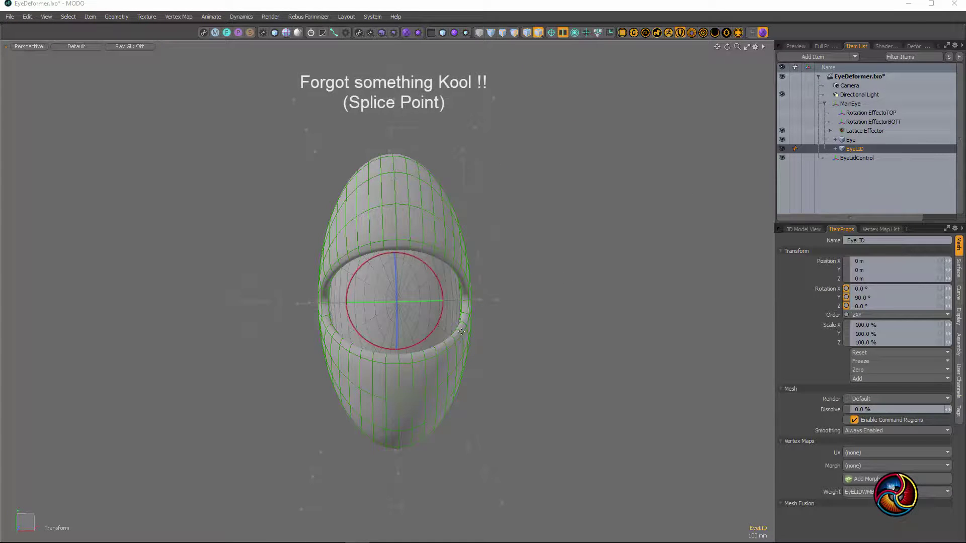
# - Try rotating the EyeLID mesh to about -15° on X around the eye, and undo the rotation
pyautogui.keyDown('alt'); pyautogui.moveTo(385, 268); pyautogui.dragTo(443, 279); pyautogui.keyUp('alt')
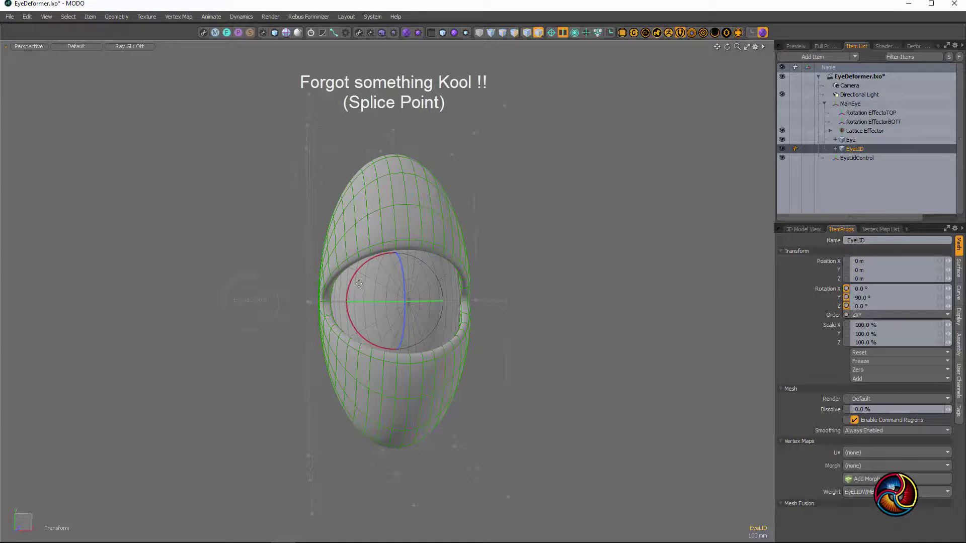
pyautogui.moveTo(351, 285); pyautogui.dragTo(395, 349)
pyautogui.hotkey('ctrl', 'z')
pyautogui.keyDown('alt'); pyautogui.moveTo(473, 370); pyautogui.dragTo(404, 358); pyautogui.keyUp('alt')
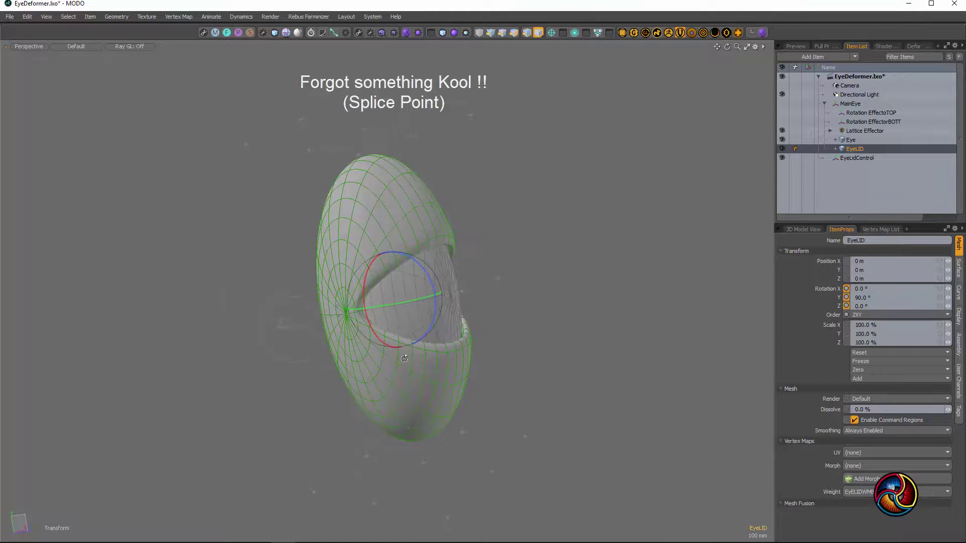
pyautogui.moveTo(364, 299)
pyautogui.mouseDown()
pyautogui.moveTo(367, 274)
pyautogui.moveTo(373, 315)
pyautogui.mouseUp()
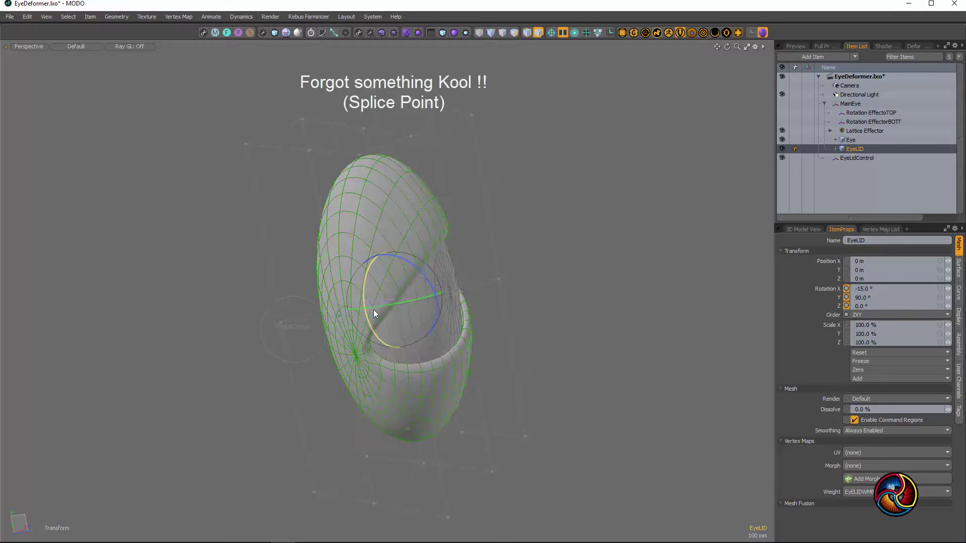
pyautogui.hotkey('ctrl', 'z')
pyautogui.keyDown('alt'); pyautogui.moveTo(509, 343); pyautogui.dragTo(239, 331); pyautogui.keyUp('alt')
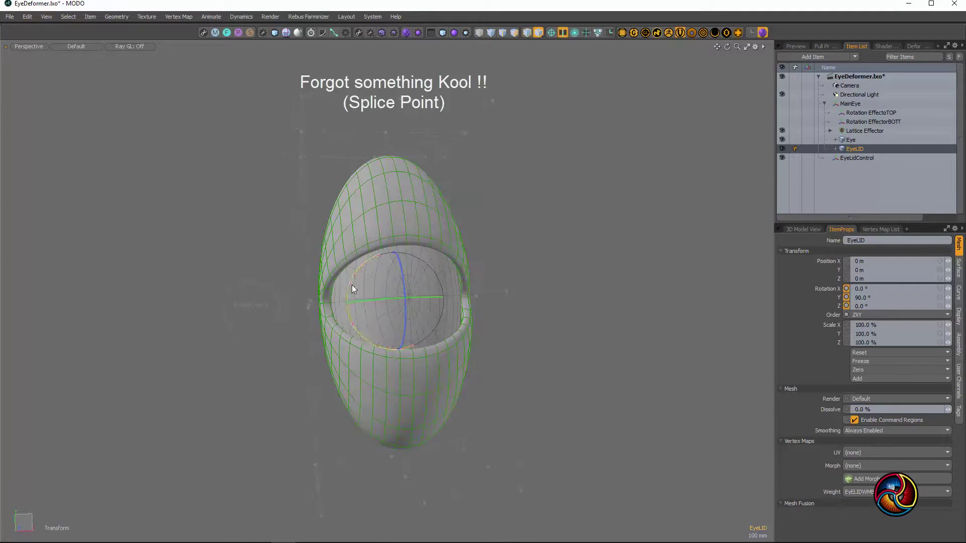
# - Set EyeLidControl's LidTOP to about -41.6° and LidBot to about 5° while viewing the lid corner up close
pyautogui.click(264, 283)
pyautogui.moveTo(247, 180); pyautogui.dragTo(248, 186)
pyautogui.keyDown('alt'); pyautogui.moveTo(399, 246); pyautogui.dragTo(203, 257); pyautogui.keyUp('alt')
pyautogui.scroll(5, 432, 372)
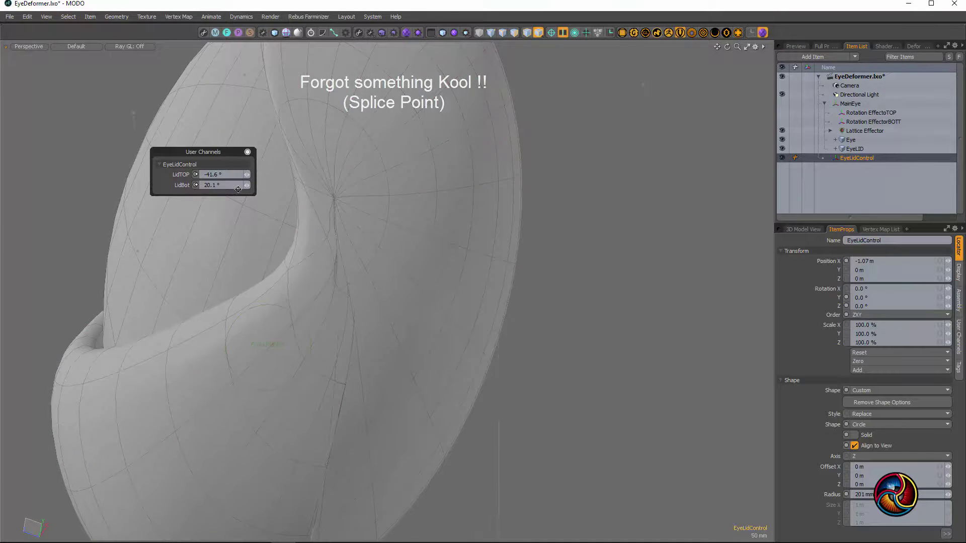
pyautogui.moveTo(248, 188); pyautogui.dragTo(251, 186)
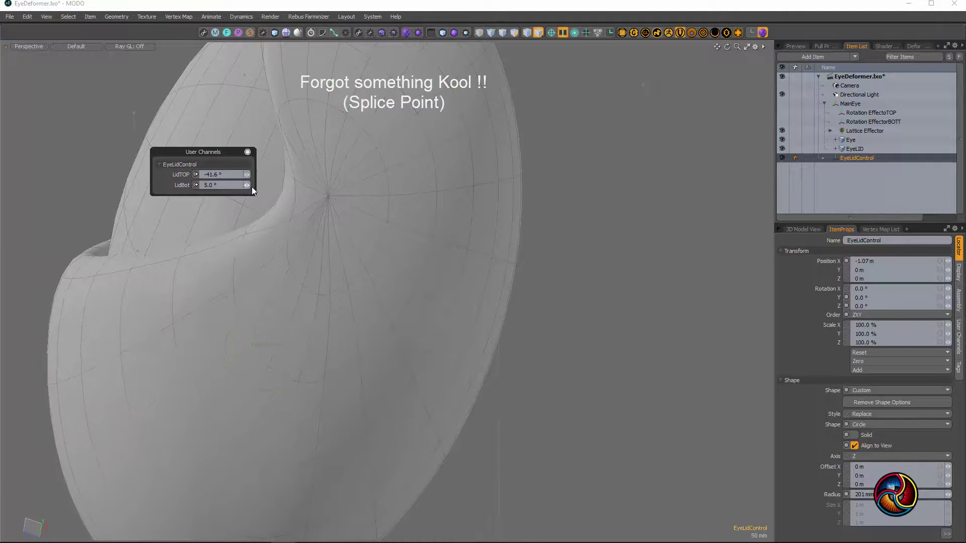
# - Spin the EyeLID mesh around the eye, leaving it at about 3.7° on X, and clear the selection
pyautogui.scroll(-5, 407, 231)
pyautogui.keyDown('alt'); pyautogui.moveTo(407, 230); pyautogui.dragTo(481, 247); pyautogui.keyUp('alt')
pyautogui.click(482, 239)
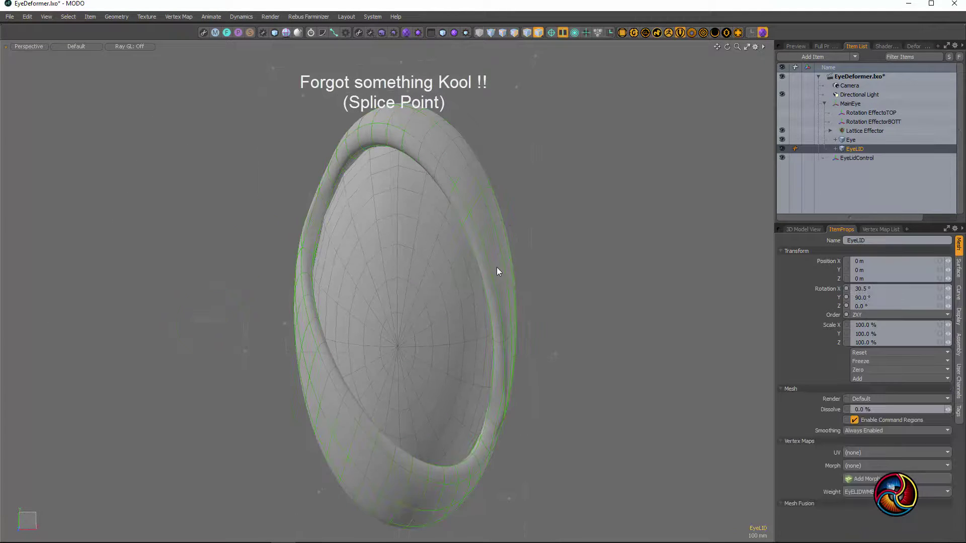
pyautogui.press('e')
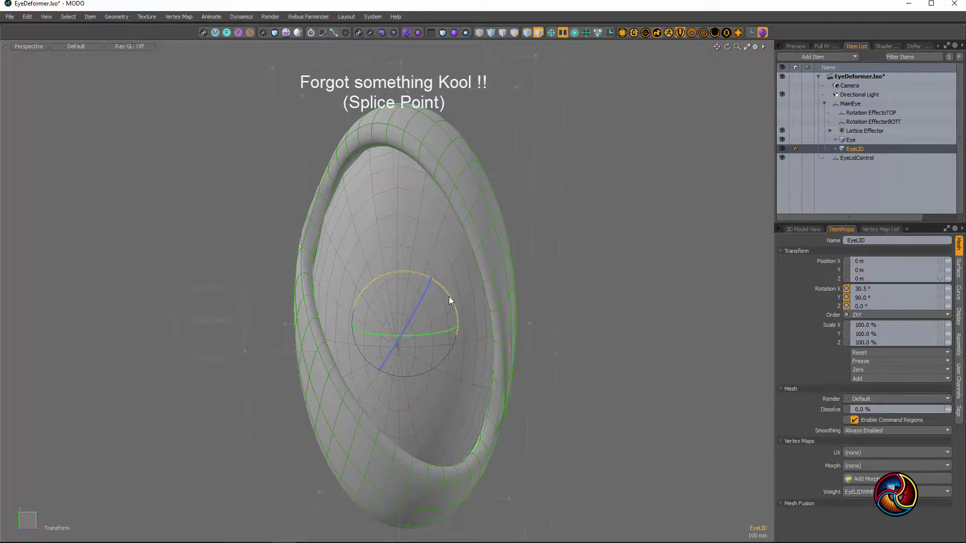
pyautogui.moveTo(450, 297); pyautogui.dragTo(361, 292)
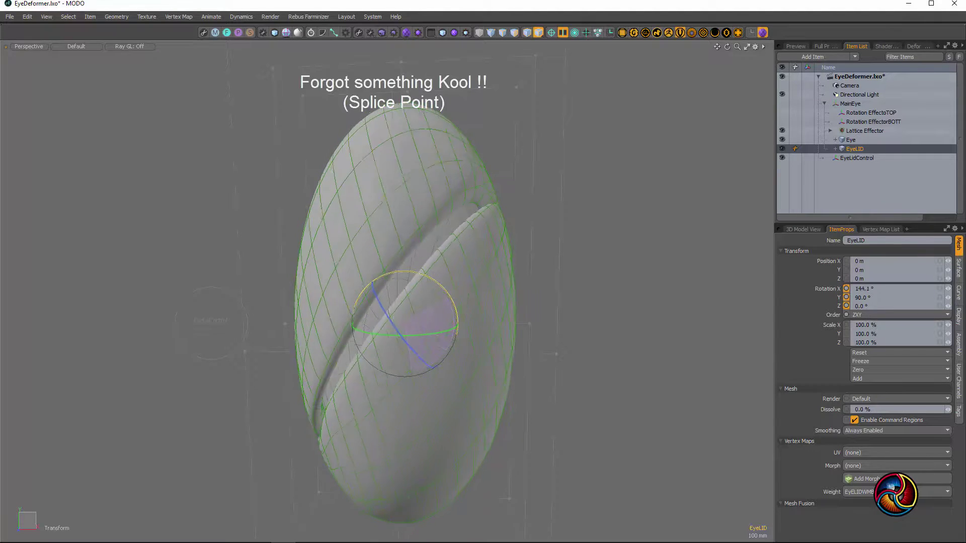
pyautogui.moveTo(410, 373); pyautogui.dragTo(402, 271)
pyautogui.press('space')
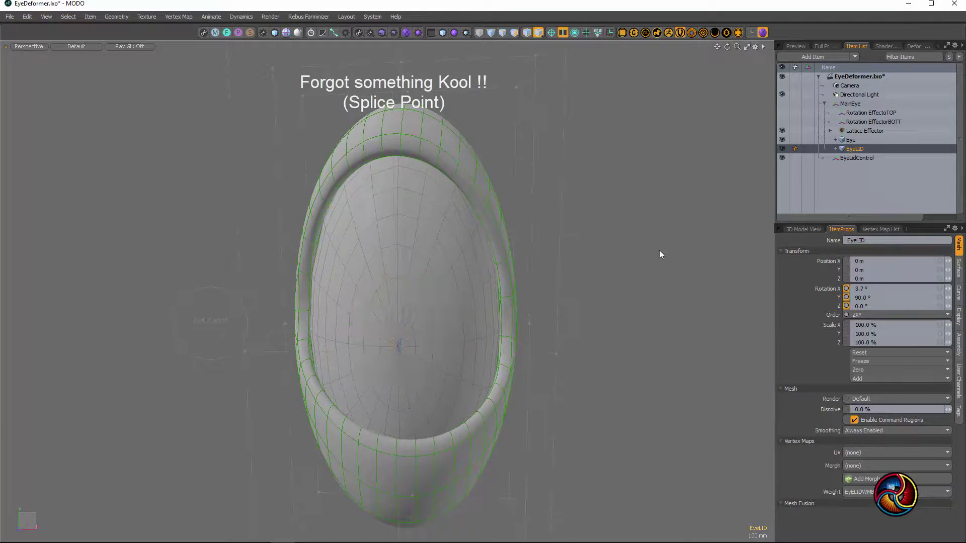
pyautogui.click(625, 272)
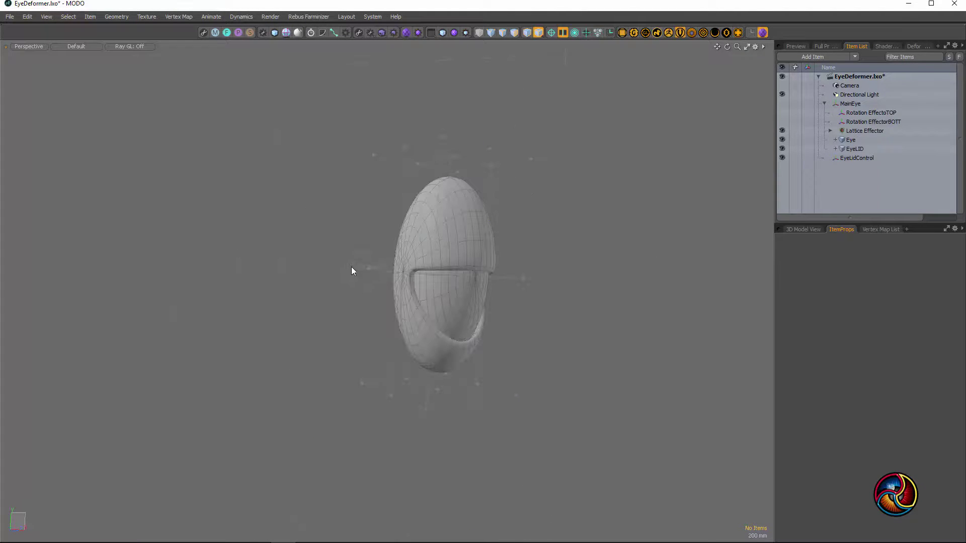
# - Set both LidTOP and LidBot of EyeLidControl to 0°, and clear the selection
pyautogui.click(352, 258)
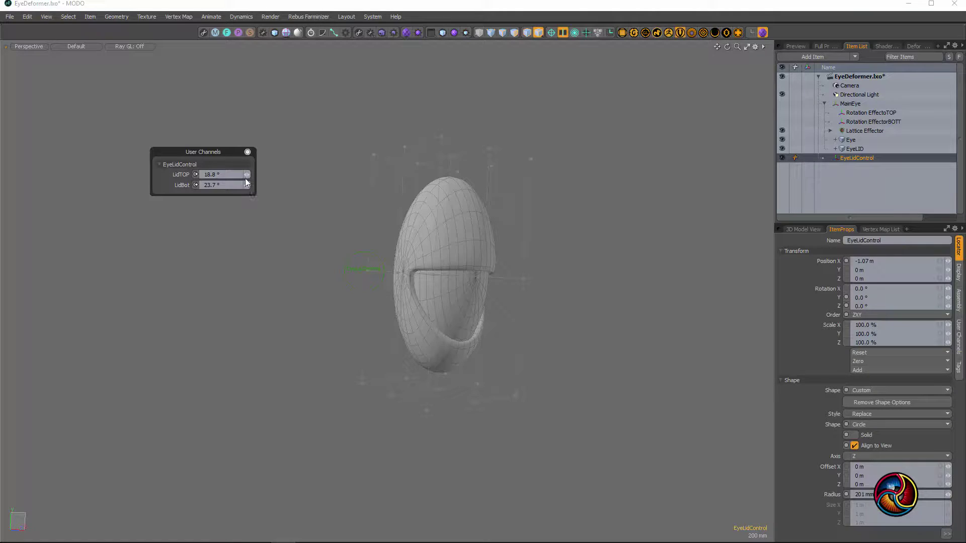
pyautogui.write('0')
pyautogui.press('Return')
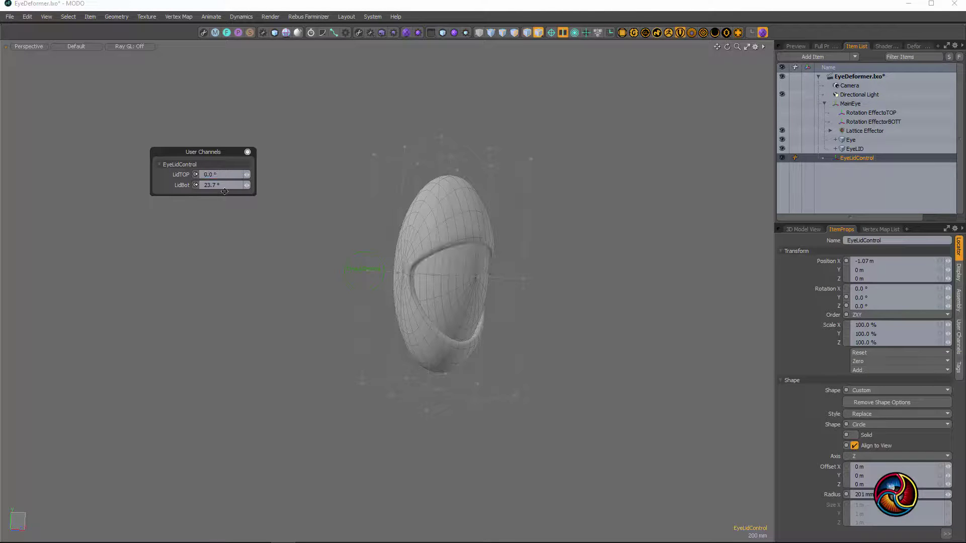
pyautogui.write('0')
pyautogui.press('Return')
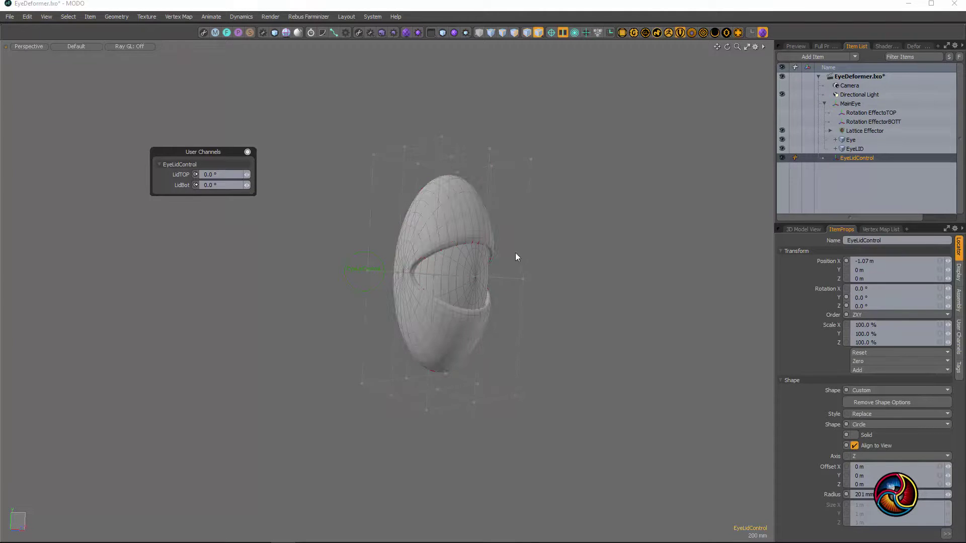
pyautogui.scroll(3, 538, 247)
pyautogui.keyDown('alt'); pyautogui.moveTo(550, 255); pyautogui.dragTo(468, 257); pyautogui.keyUp('alt')
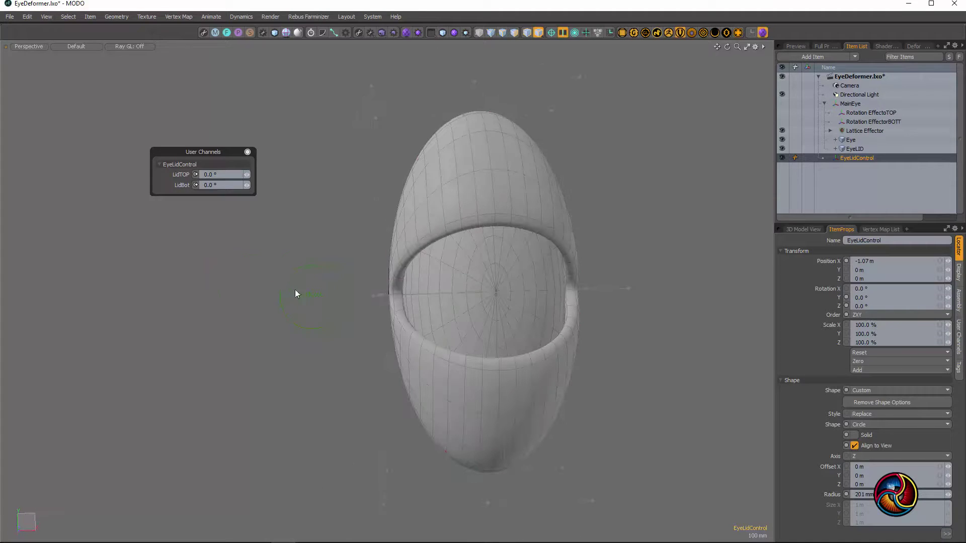
pyautogui.click(219, 335)
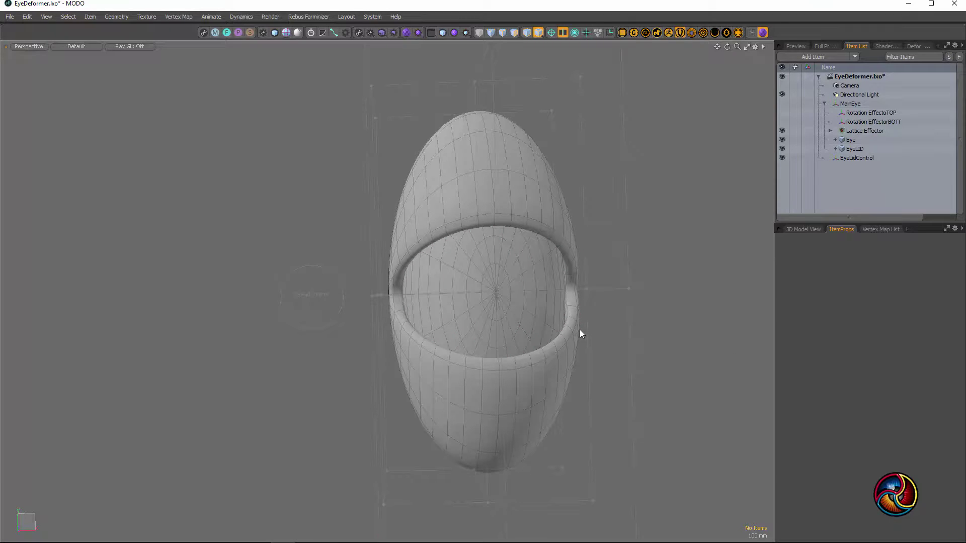
# - Move the three mid-height lattice control points on the eye's +X side outward to about X 1.519 m
pyautogui.keyDown('alt'); pyautogui.moveTo(706, 279); pyautogui.dragTo(595, 378); pyautogui.keyUp('alt')
pyautogui.click(606, 363)
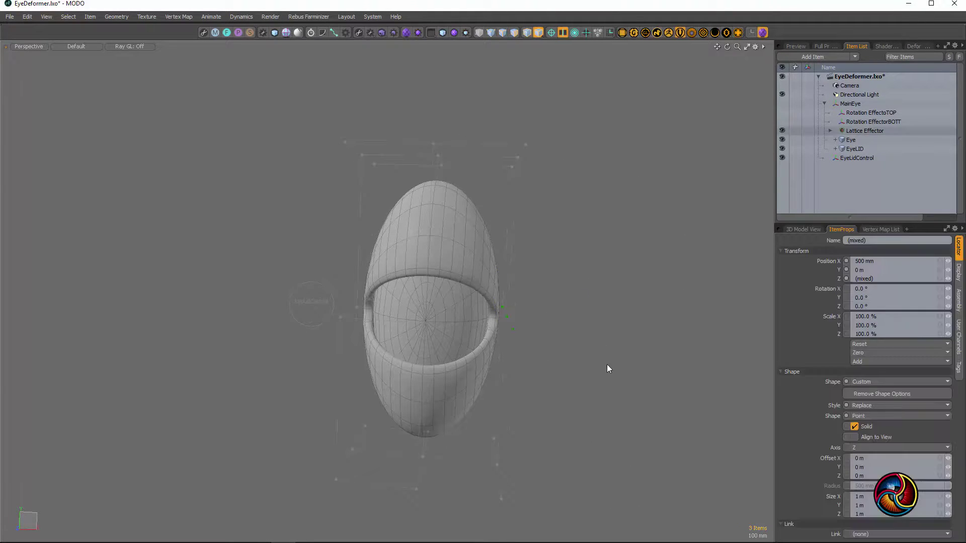
pyautogui.press('w')
pyautogui.moveTo(550, 331); pyautogui.dragTo(751, 349)
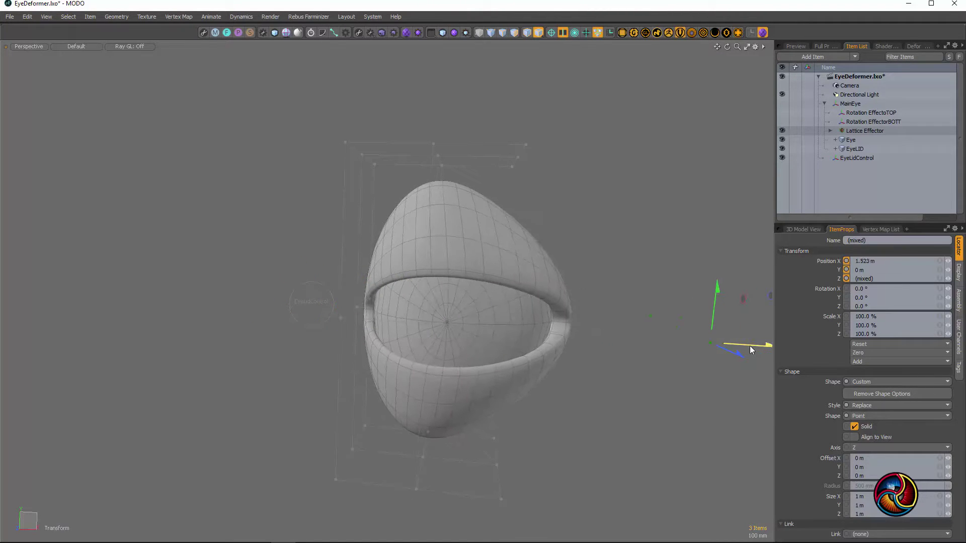
pyautogui.keyDown('alt'); pyautogui.moveTo(572, 376); pyautogui.dragTo(330, 341); pyautogui.keyUp('alt')
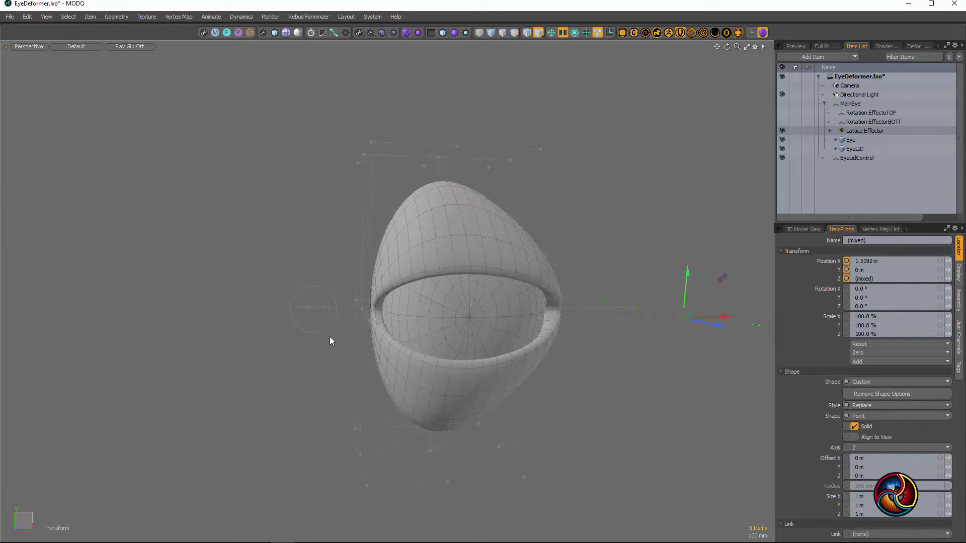
# - Test EyeLidControl's LidTOP channel on the widened eye, and clear the selection
pyautogui.click(314, 296)
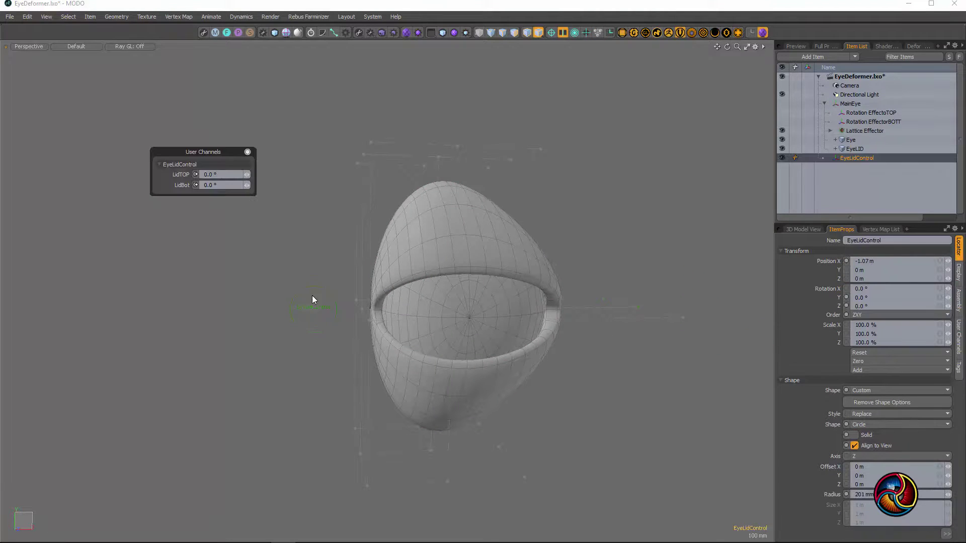
pyautogui.moveTo(247, 174); pyautogui.dragTo(249, 174)
pyautogui.keyDown('alt'); pyautogui.moveTo(317, 305); pyautogui.dragTo(396, 331); pyautogui.keyUp('alt')
pyautogui.click(236, 334)
pyautogui.keyDown('alt'); pyautogui.moveTo(235, 333); pyautogui.dragTo(251, 327); pyautogui.keyUp('alt')
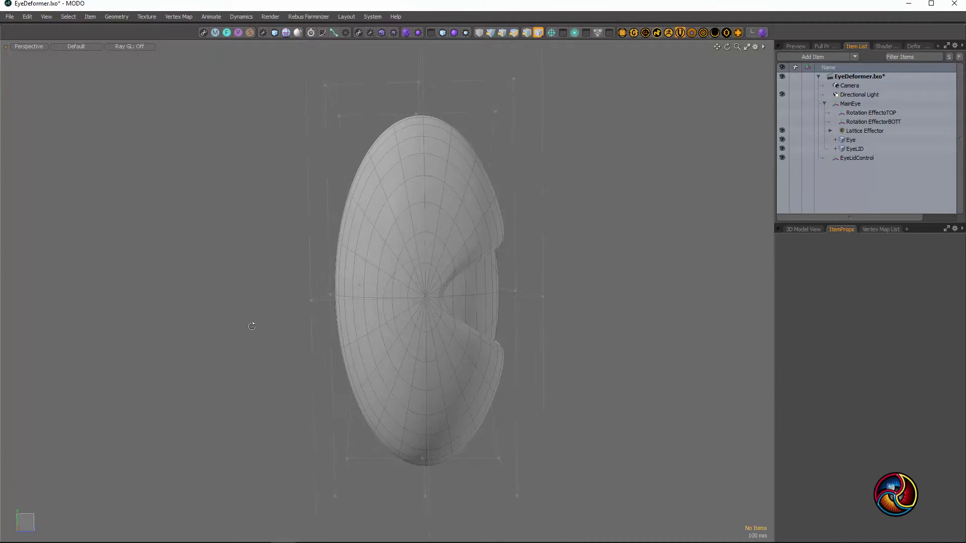
# - Try moving the three rear mid-height lattice control points back to about Z -767 mm, and undo the move and selection
pyautogui.moveTo(390, 269); pyautogui.dragTo(297, 268, button='right')
pyautogui.moveTo(376, 253); pyautogui.dragTo(267, 272, button='right')
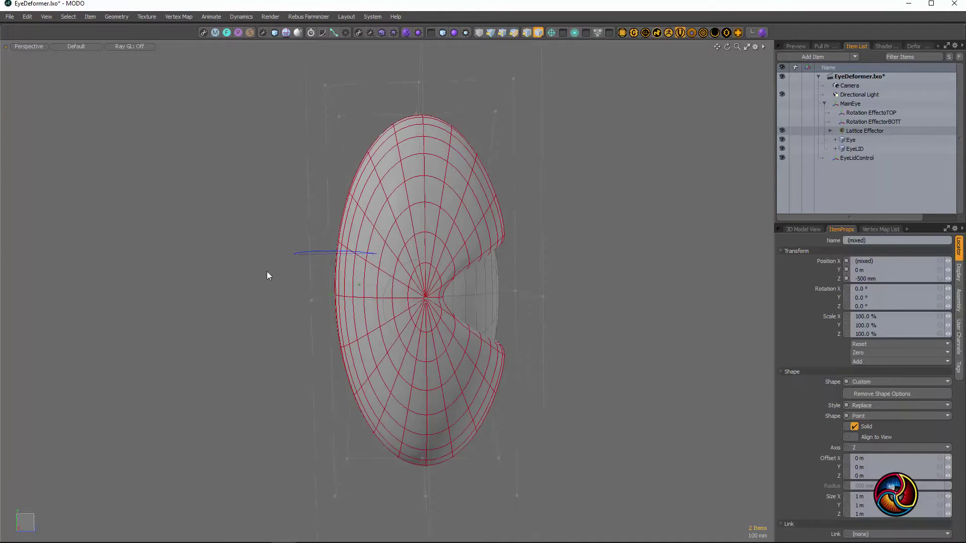
pyautogui.moveTo(384, 262); pyautogui.dragTo(385, 262, button='right')
pyautogui.press('w')
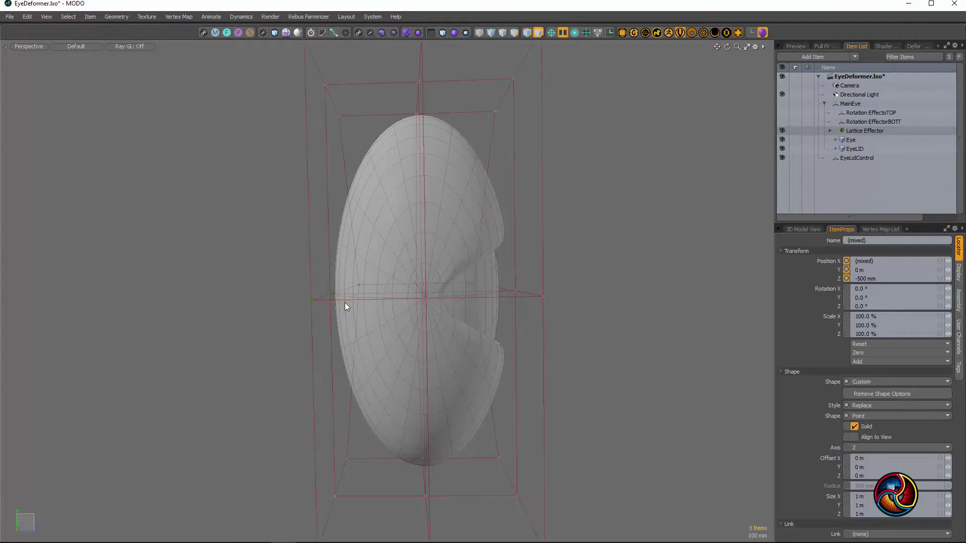
pyautogui.moveTo(379, 284); pyautogui.dragTo(346, 284)
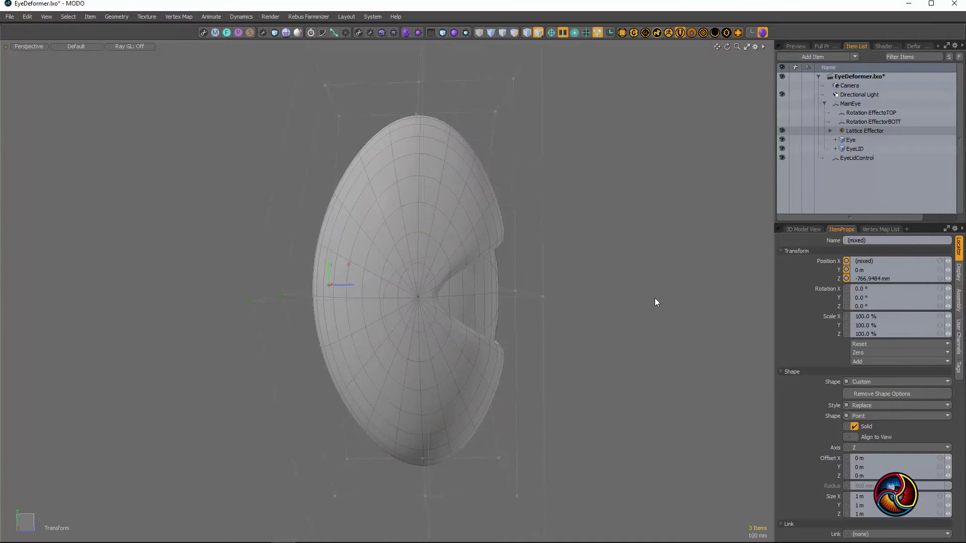
pyautogui.hotkey('ctrl', 'z')
pyautogui.hotkey('ctrl', 'z')
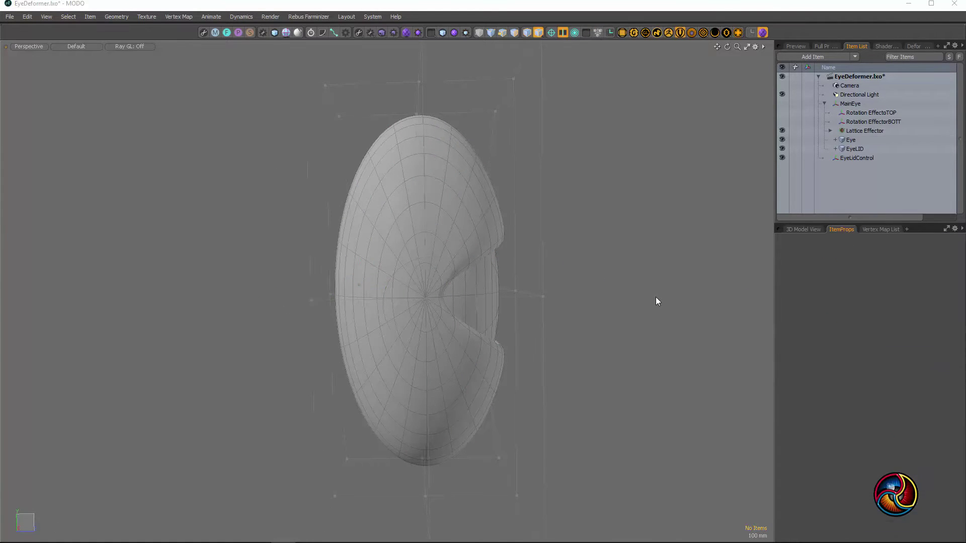